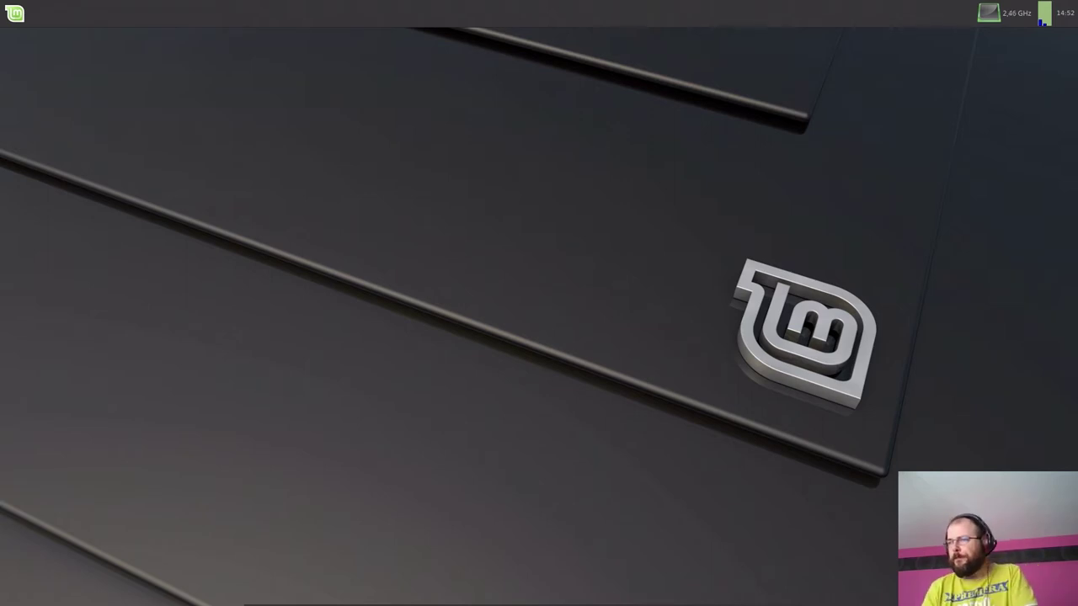
Open VirtualBox, start the linuxmint-18.2-xfce-64bit virtual machine, and log in to its desktop with the account password
mouse_move(400, 596)
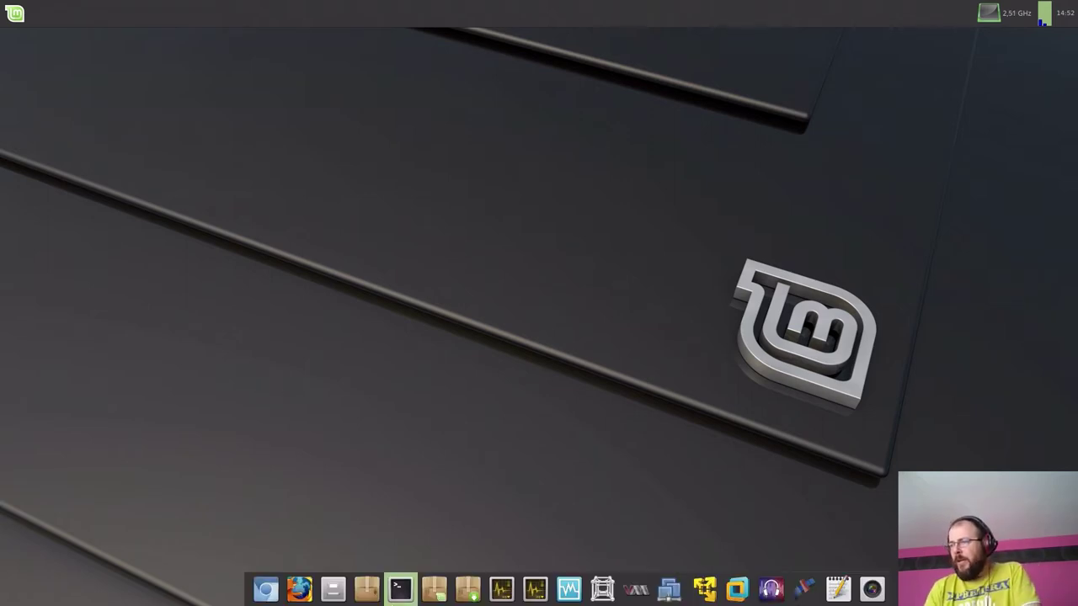
click(561, 594)
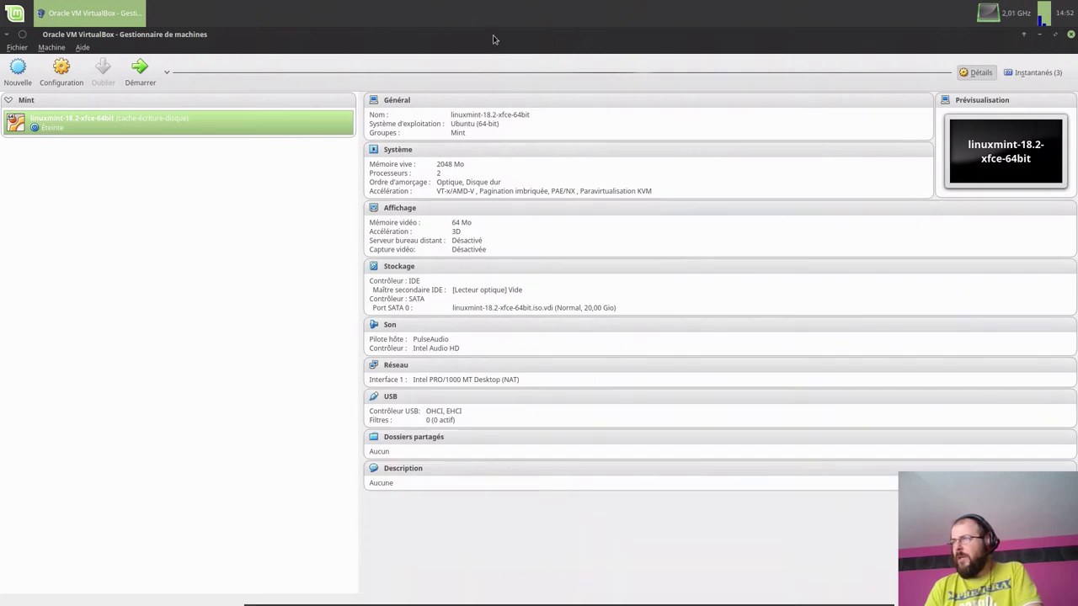
drag(494, 40, 15, 601)
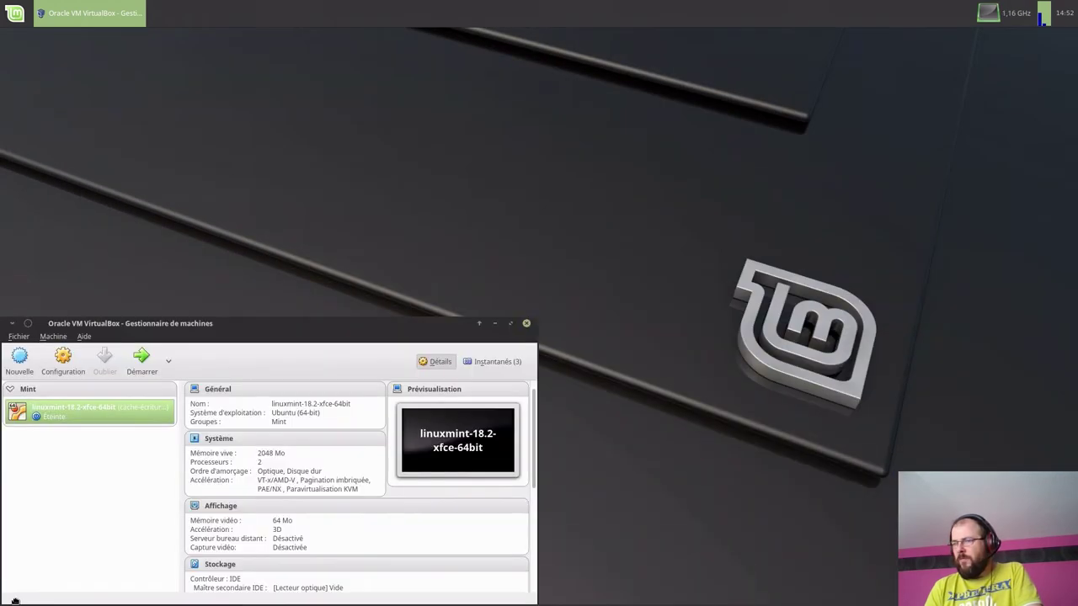
click(142, 359)
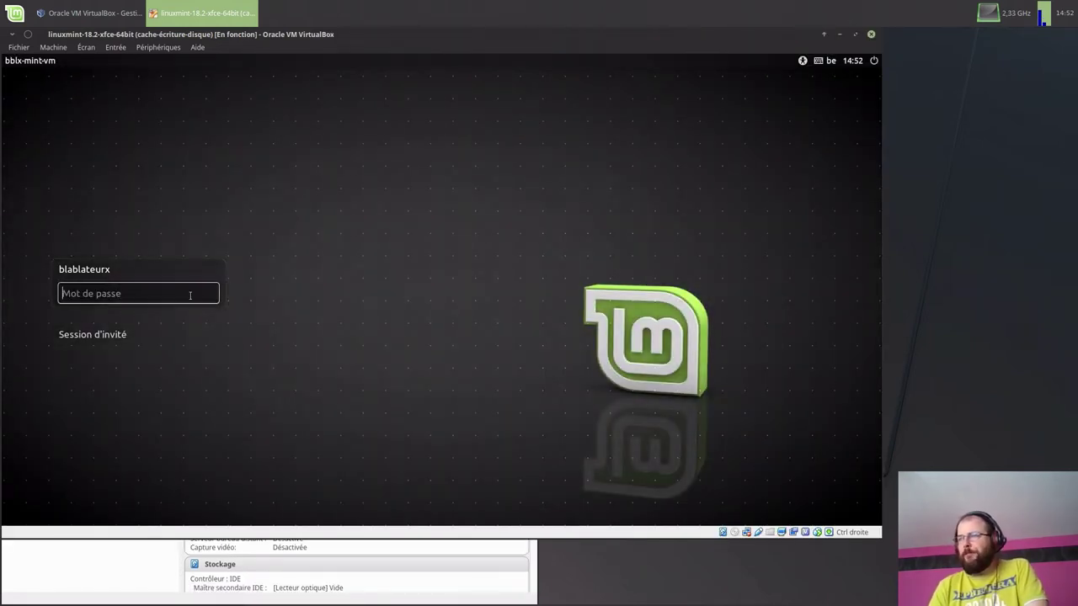
text(•••••)
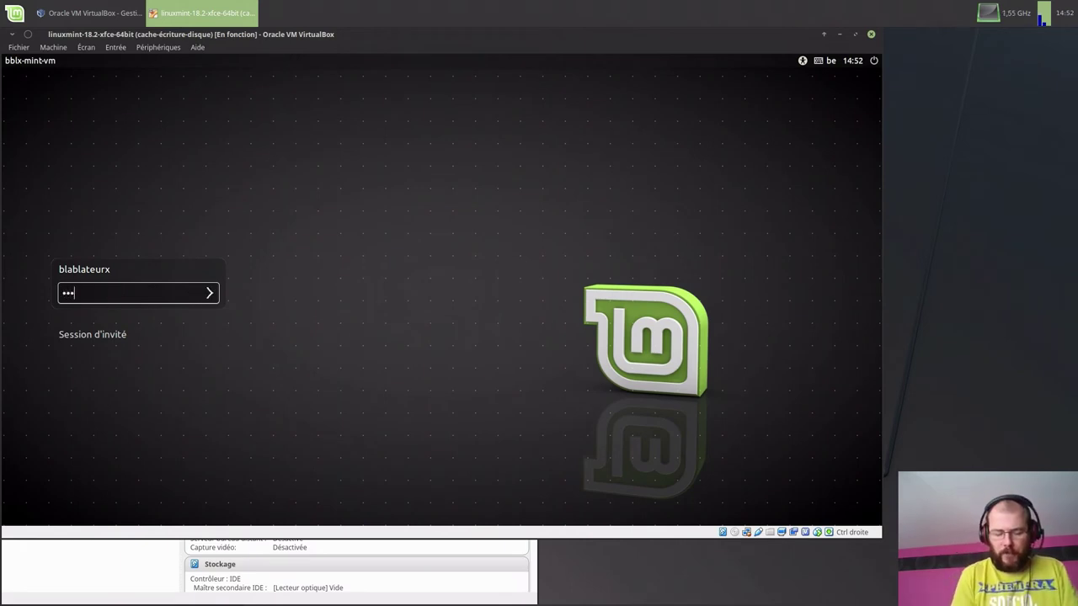
key(Return)
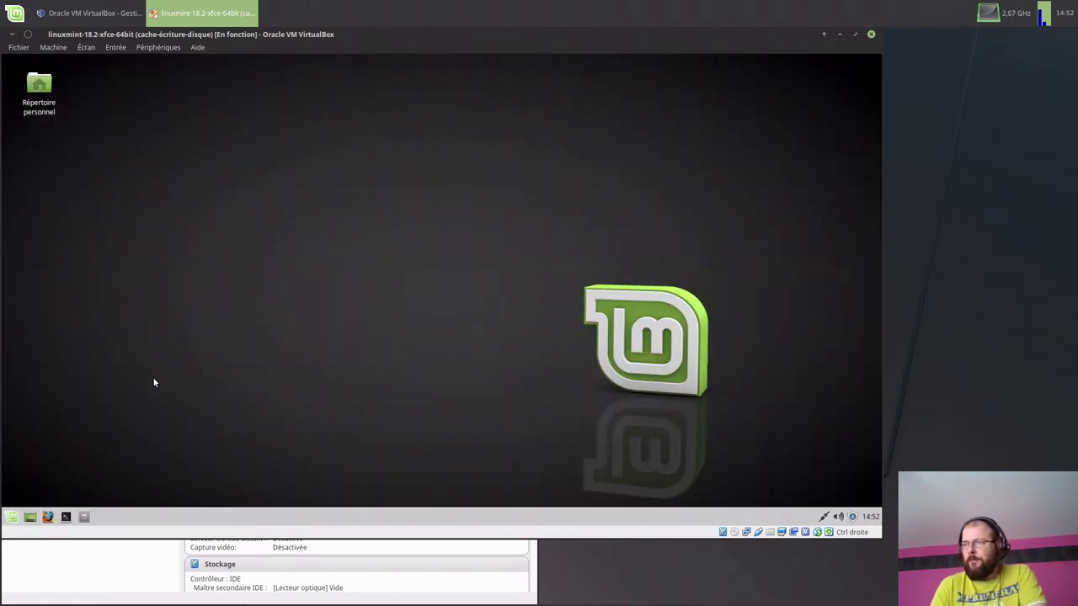
Open Firefox in the virtual machine and go to google.be
click(49, 516)
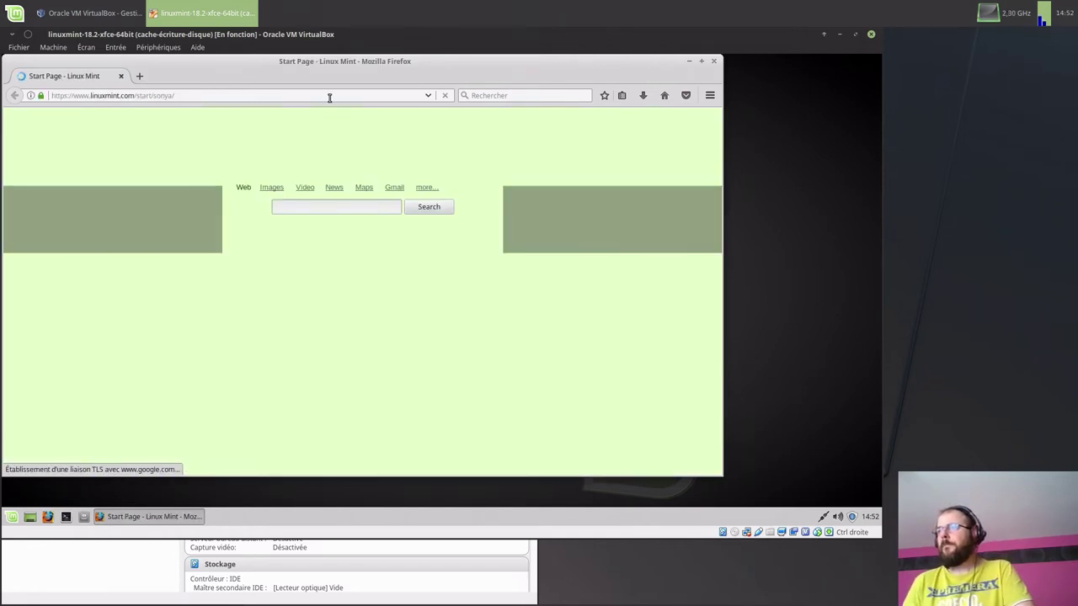
click(329, 94)
key(ctrl+a)
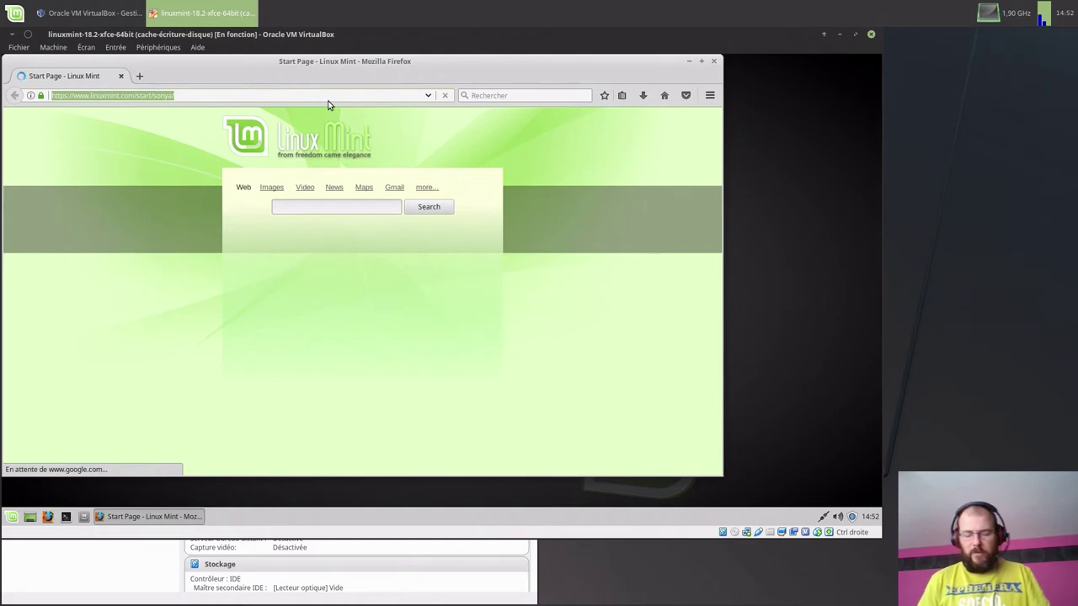
text(google.be)
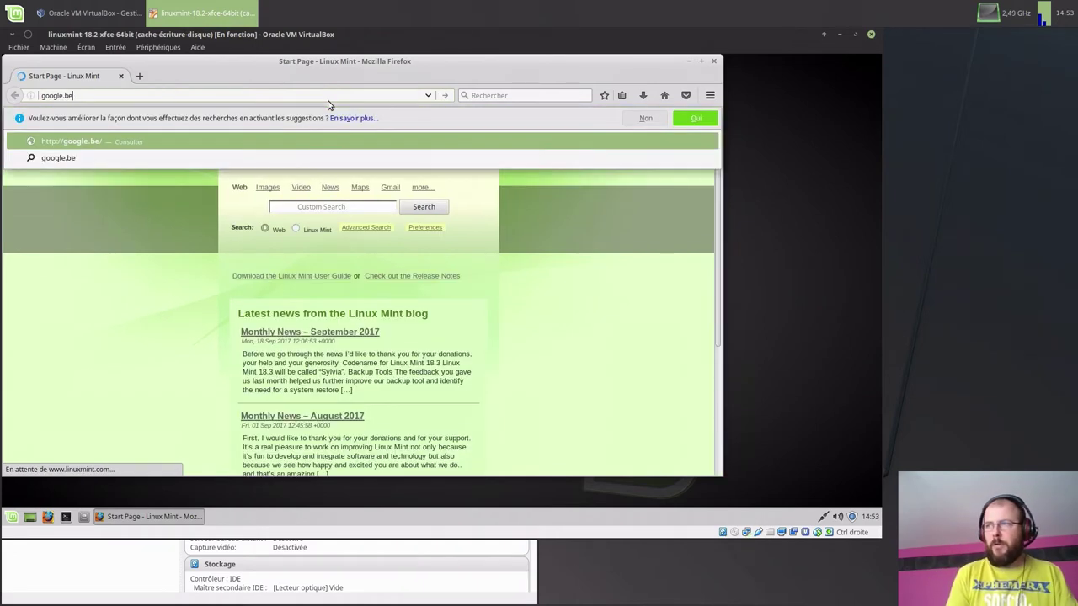
key(Return)
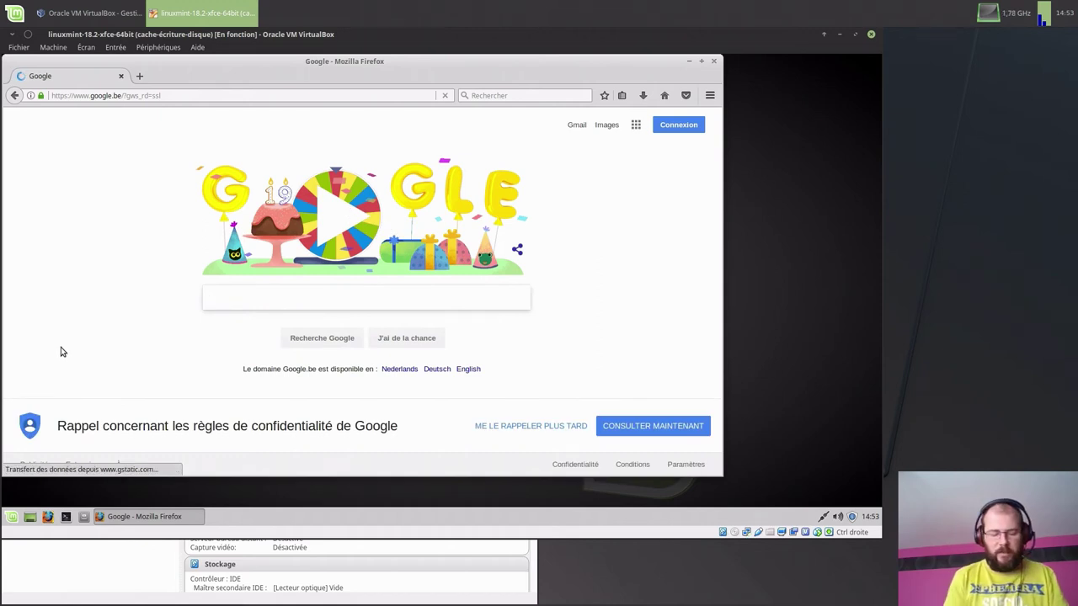
Search Google for "xtrem download manager" using the suggested query
text(xtrema d)
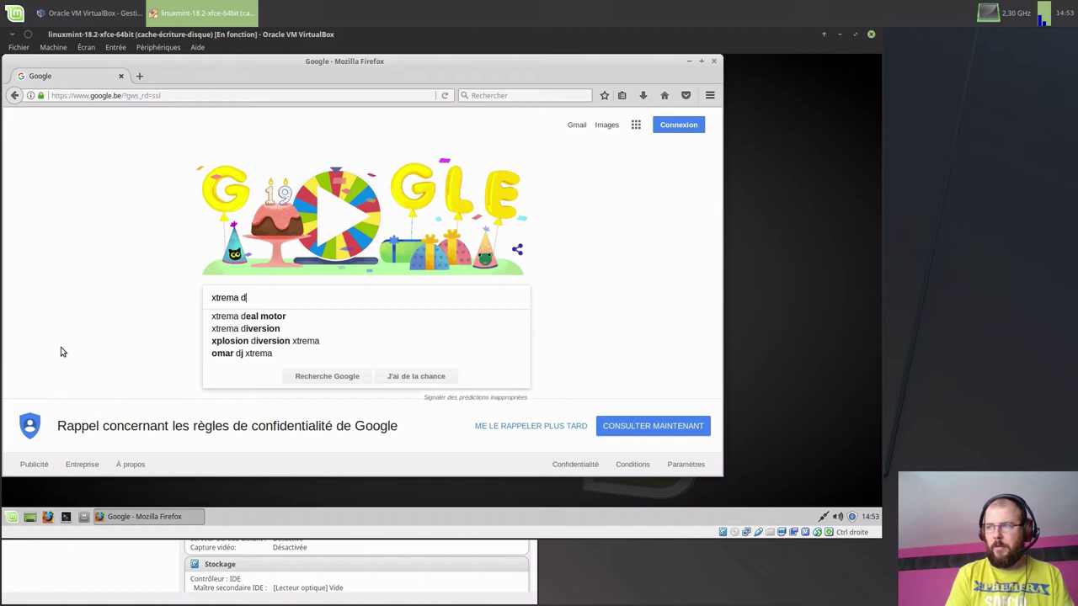
text(o)
key(Down)
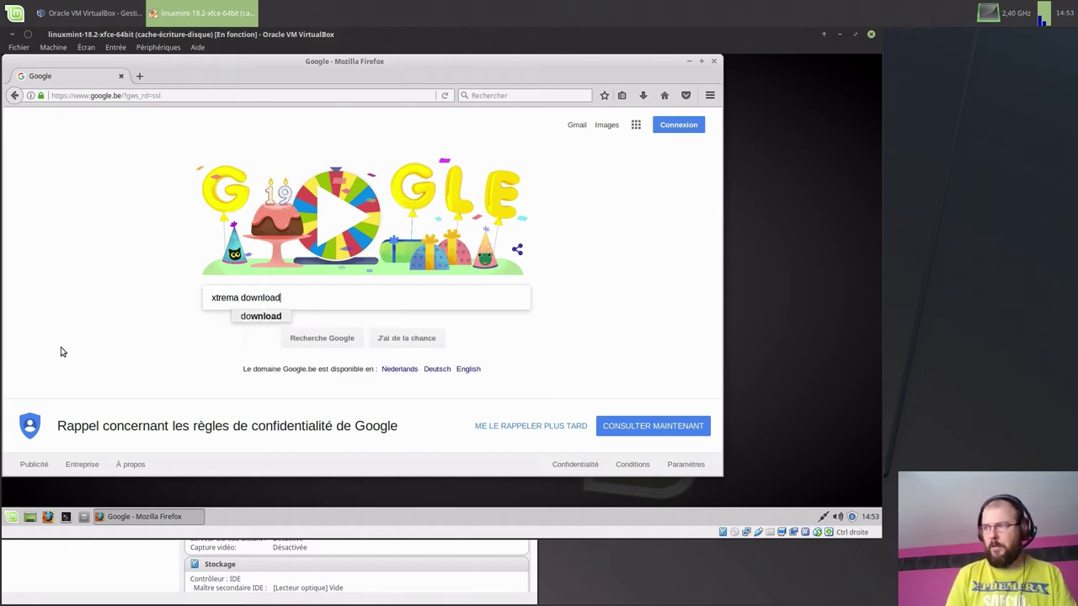
key(Down)
key(Down)
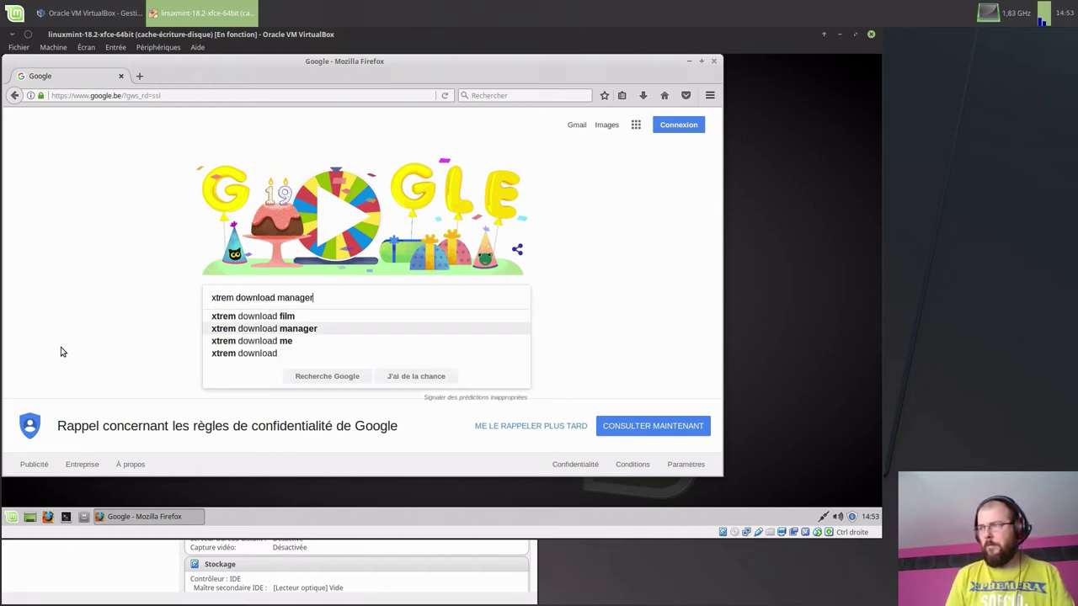
key(Return)
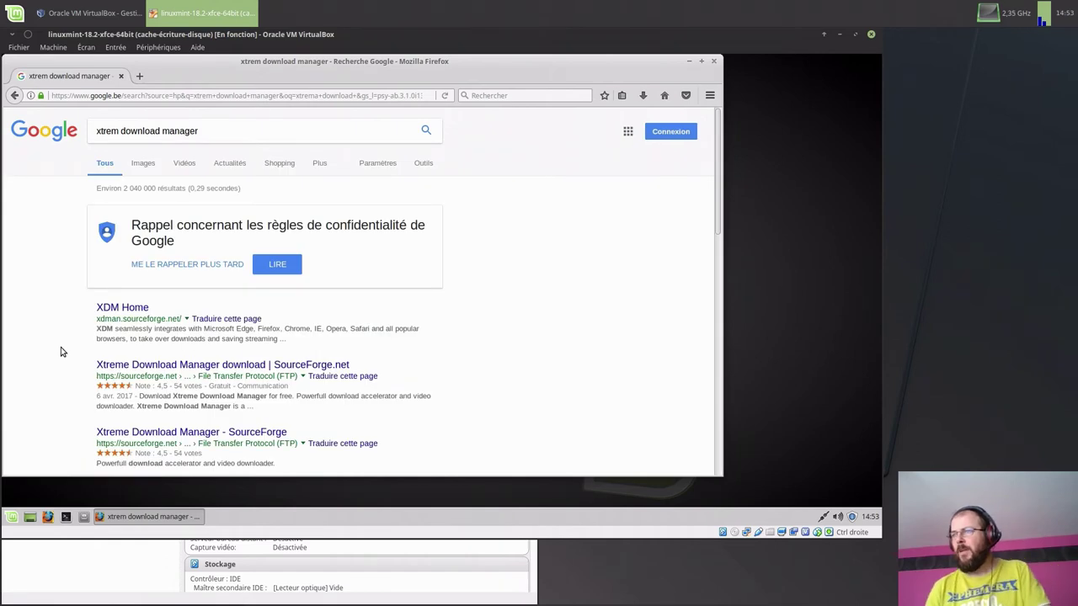
Open the XDM Home site from the search results and download the Linux 64 bit installer xdm-setup-x64.tar.xz, saving the file
click(124, 309)
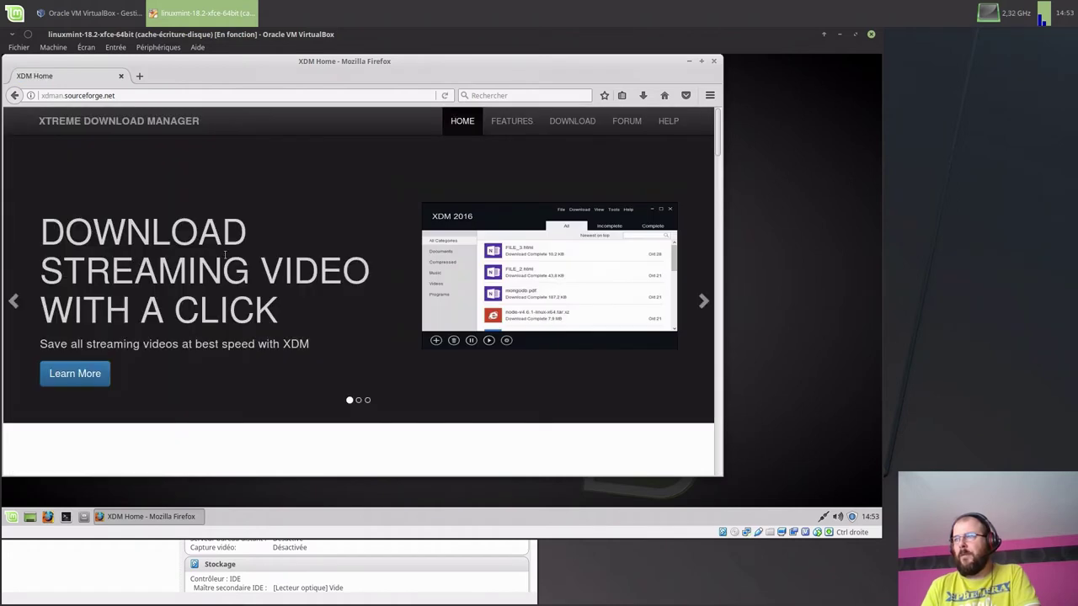
scroll(225, 255, down, 10)
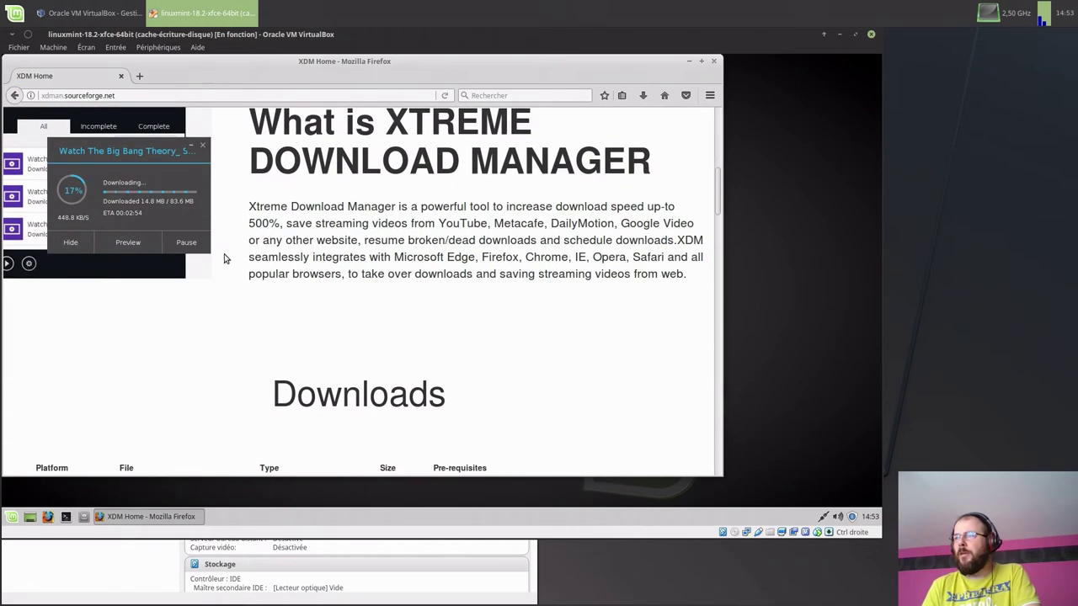
scroll(224, 259, down, 2)
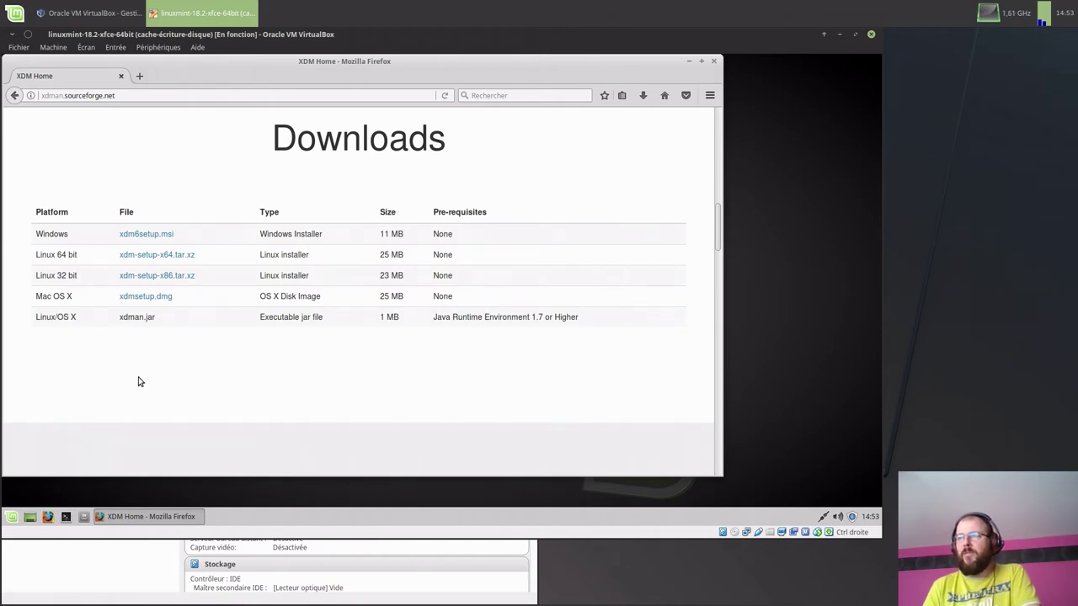
click(186, 257)
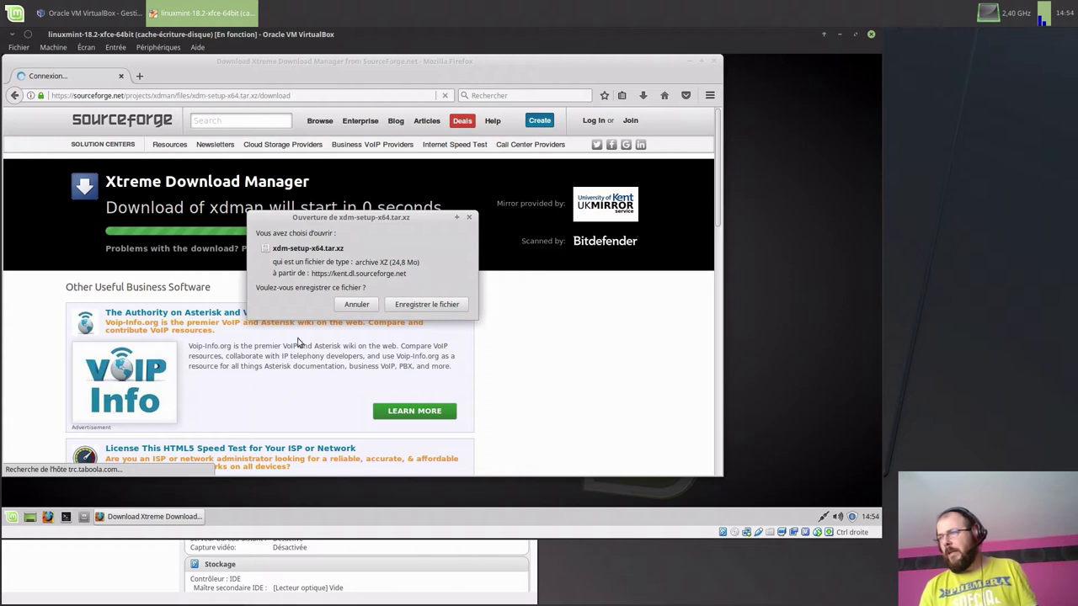
click(399, 307)
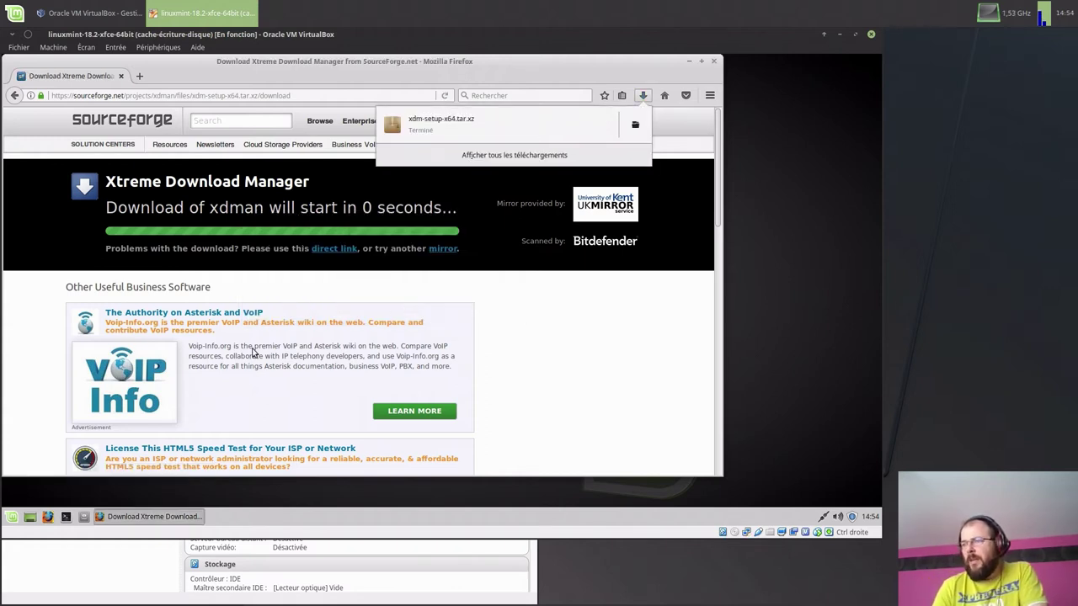
Open the Téléchargements folder in the file manager and extract xdm-setup-x64.tar.xz in place
click(83, 516)
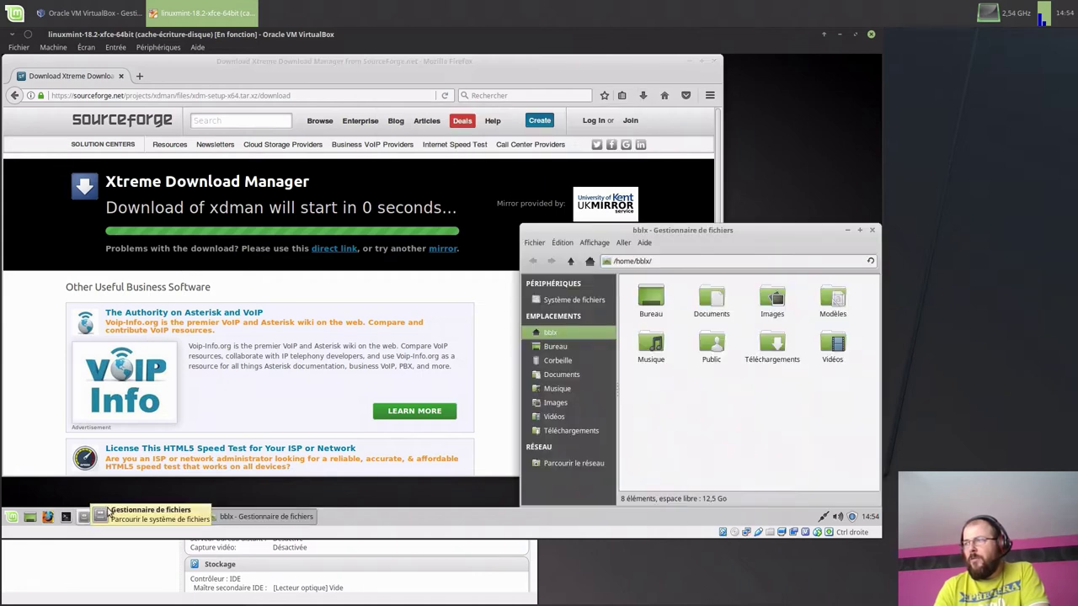
double_click(772, 343)
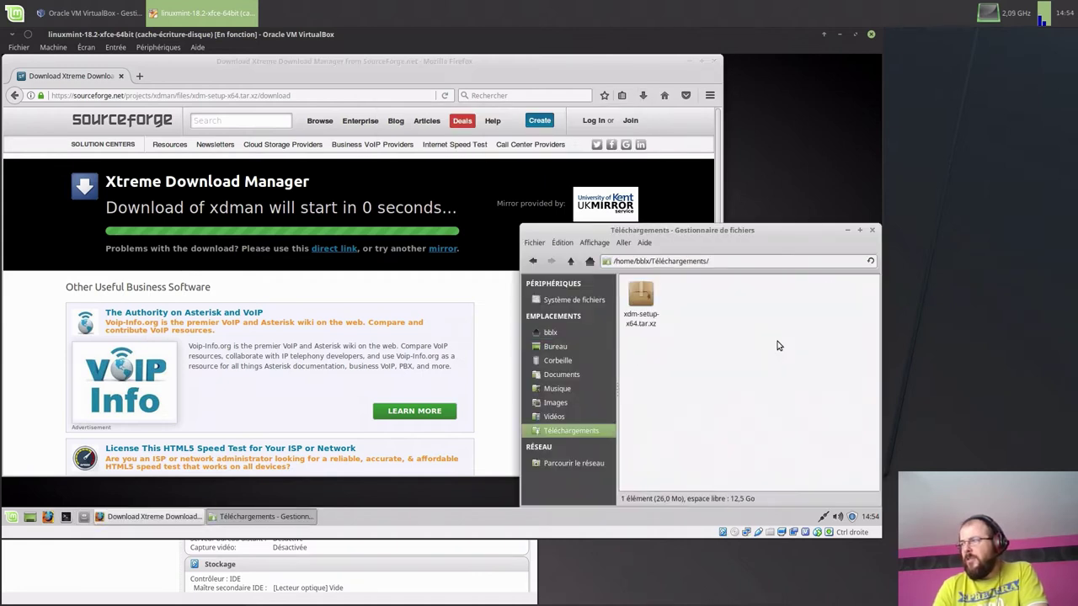
right_click(649, 306)
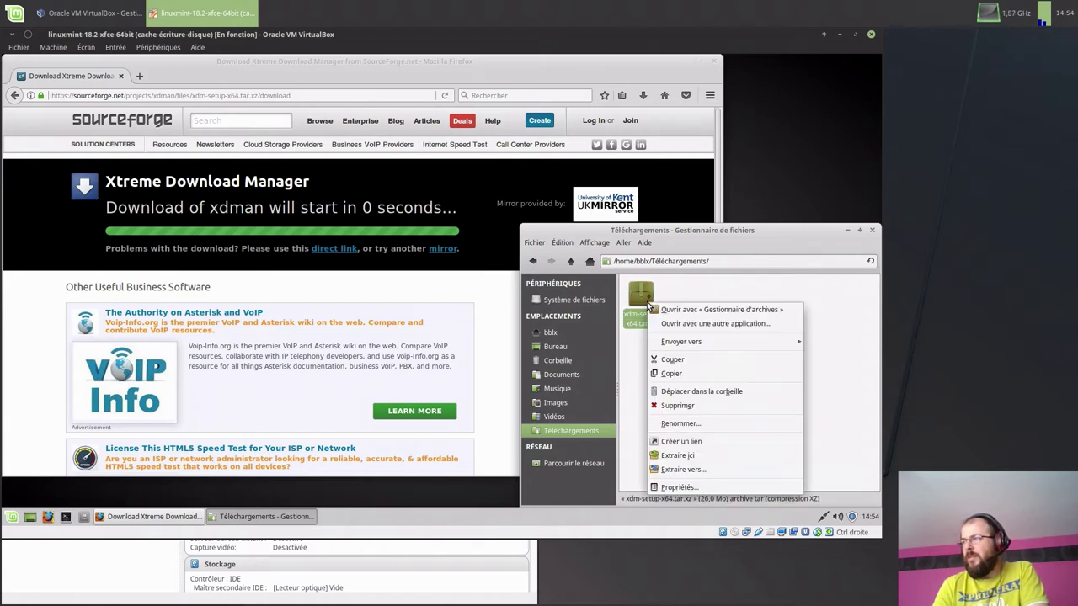
click(697, 454)
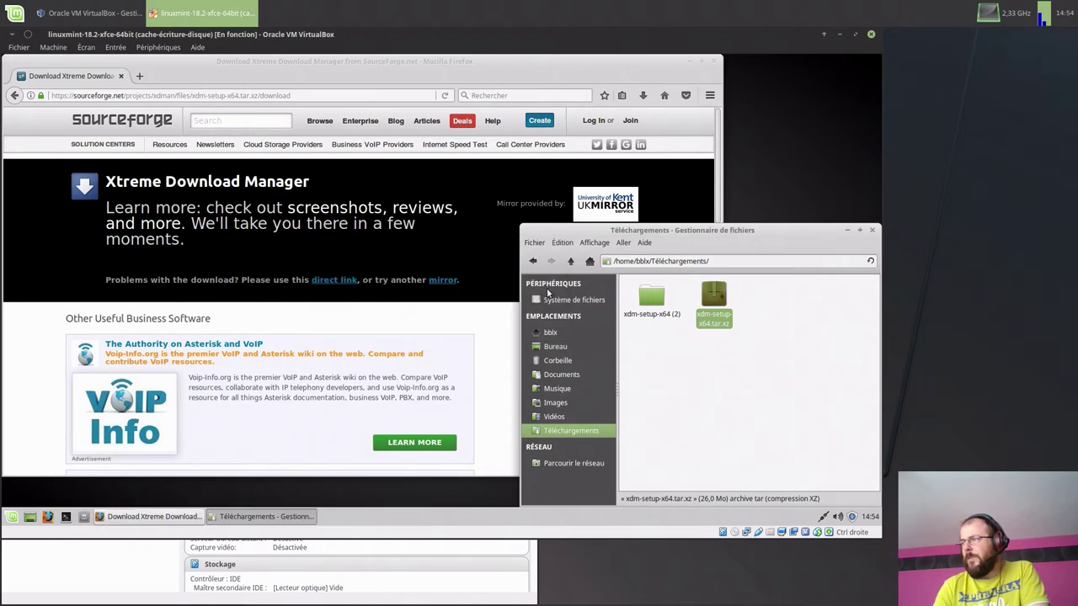
Reopen the Téléchargements folder and move the xdm-setup-x64.tar.xz archive to the trash
click(533, 261)
double_click(769, 345)
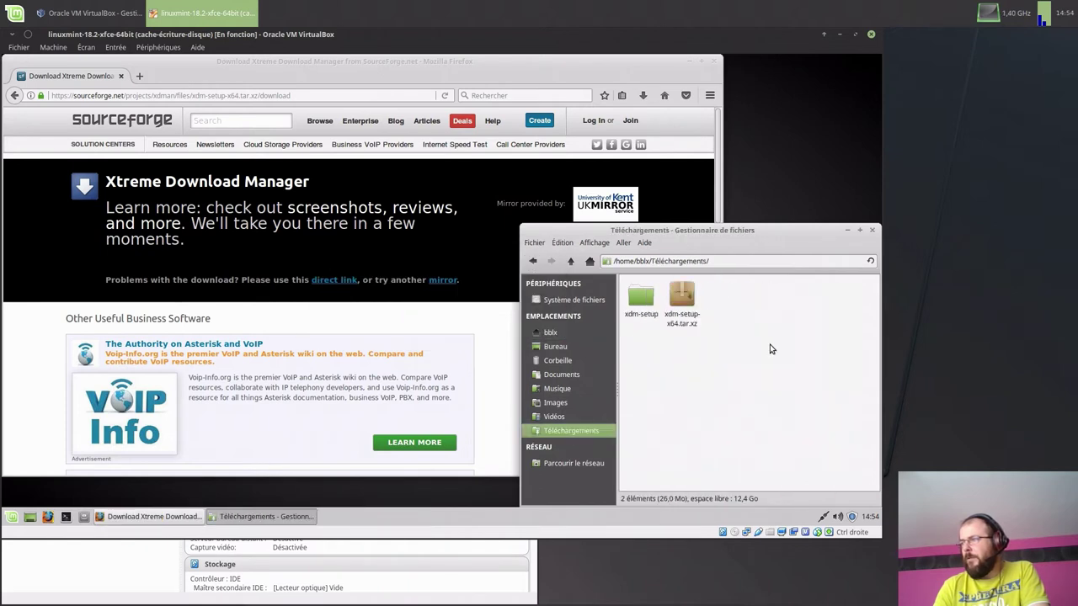
right_click(690, 302)
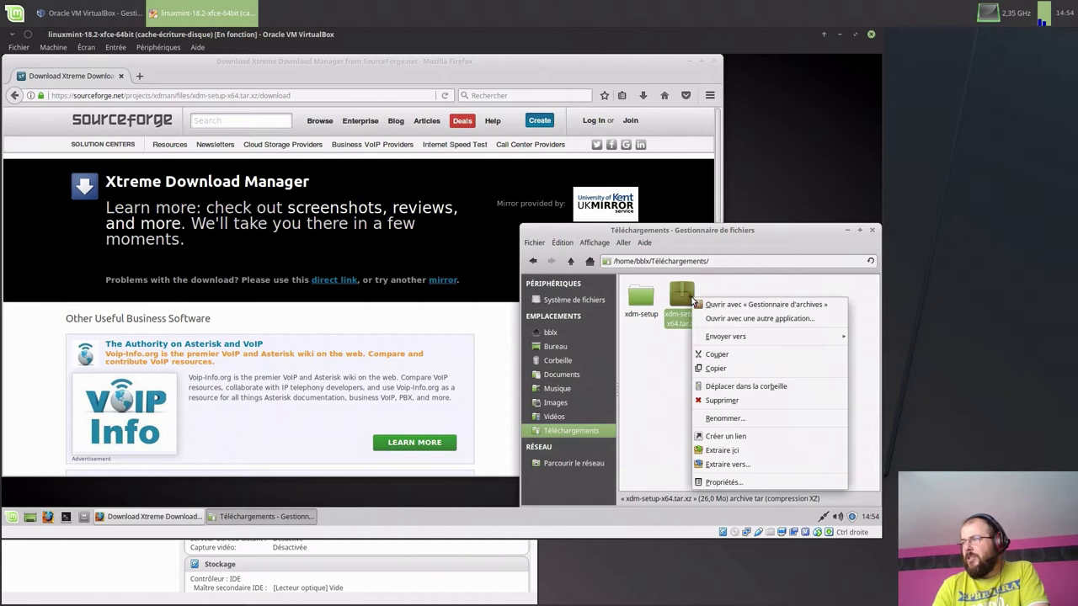
click(730, 388)
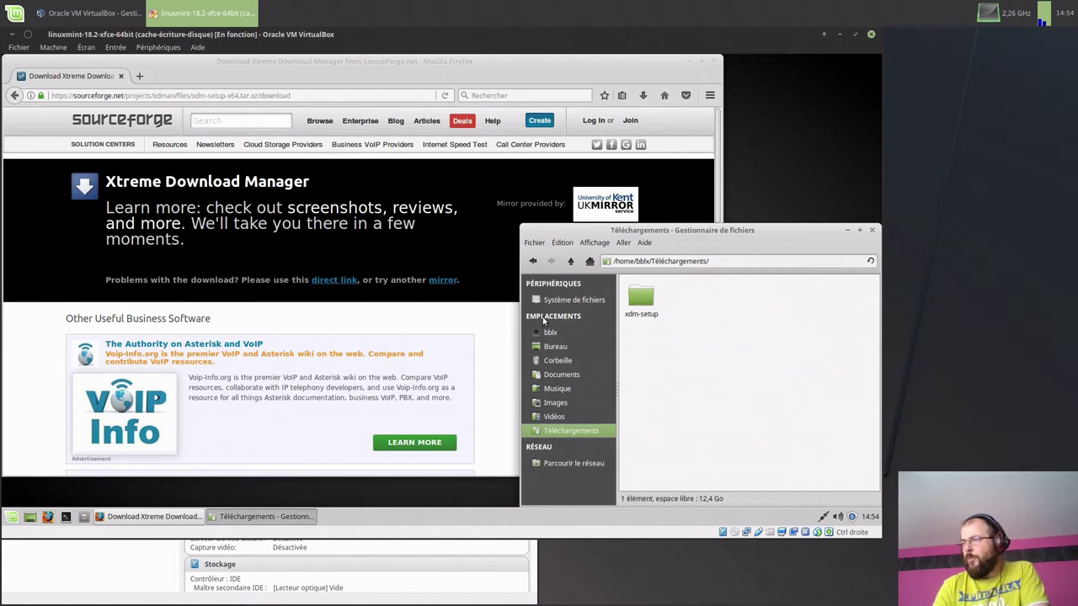
Open a terminal in the virtual machine, list the home directory, and change into Téléchargements
click(67, 517)
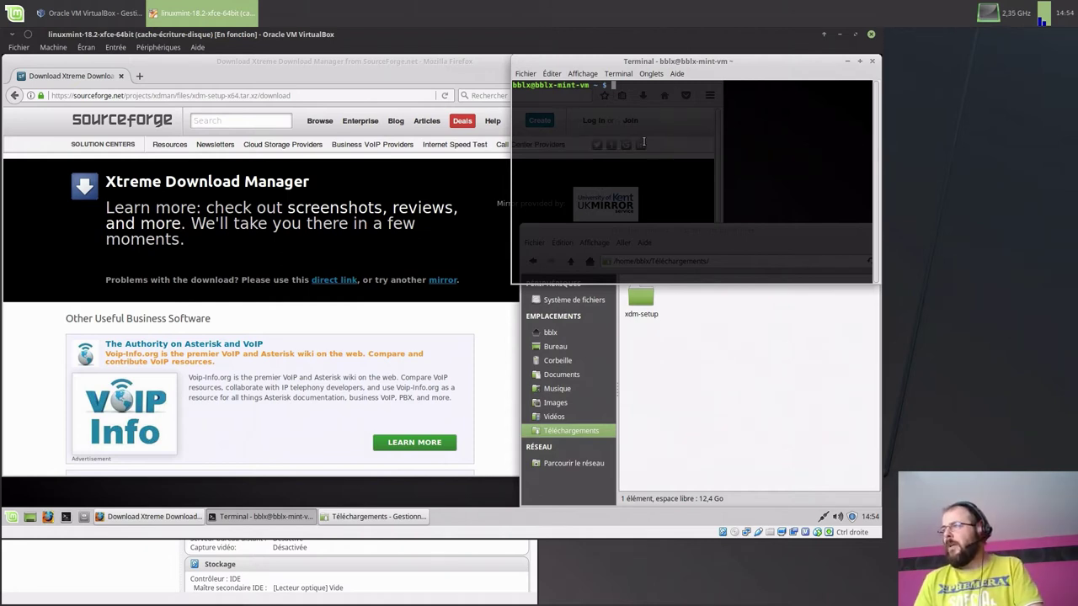
text(ls)
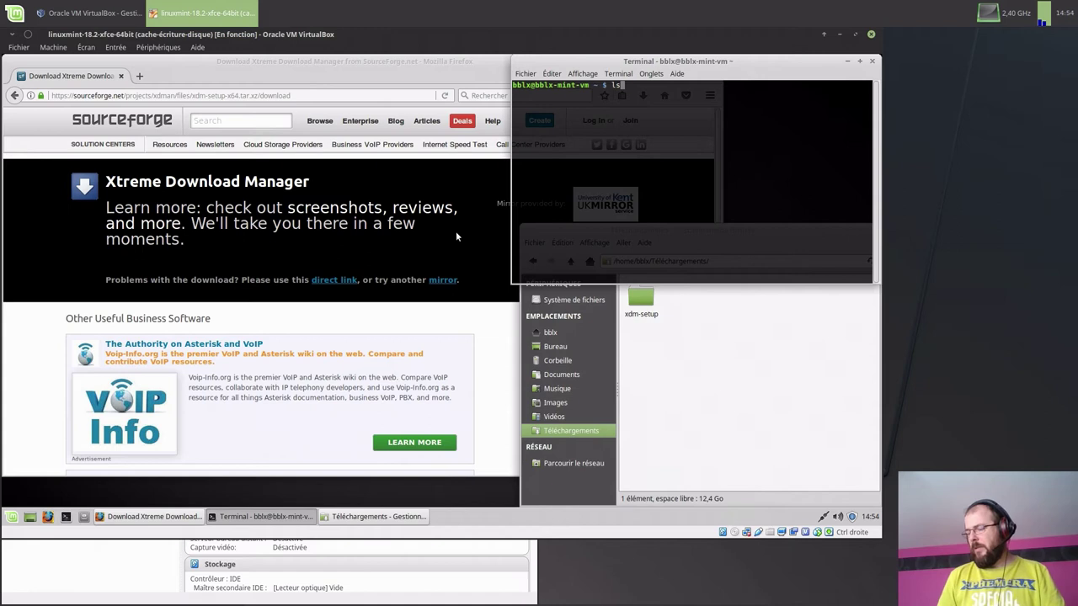
key(Return)
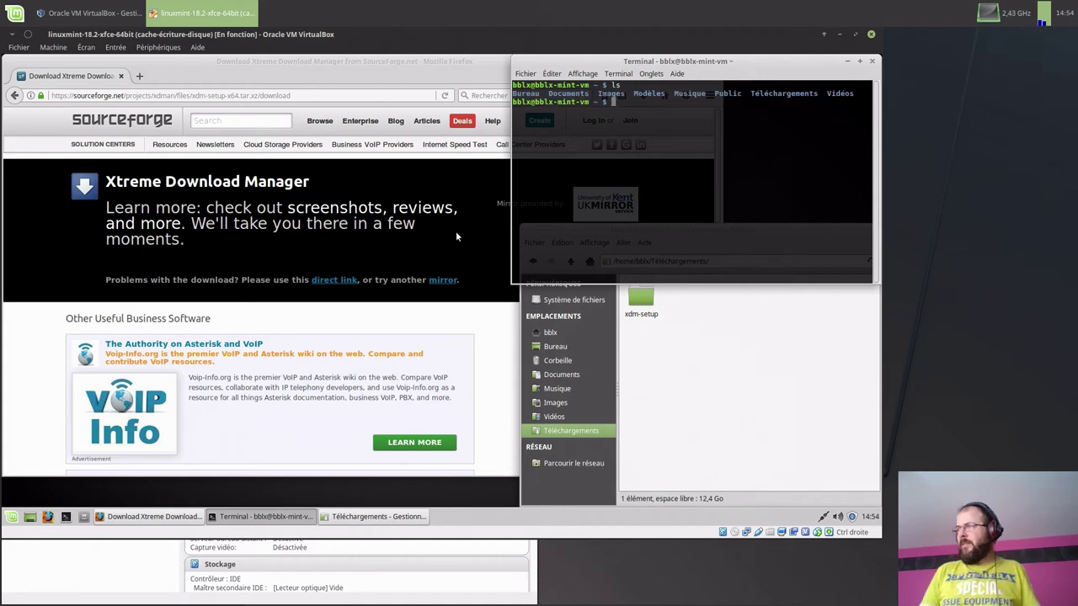
text(cd T)
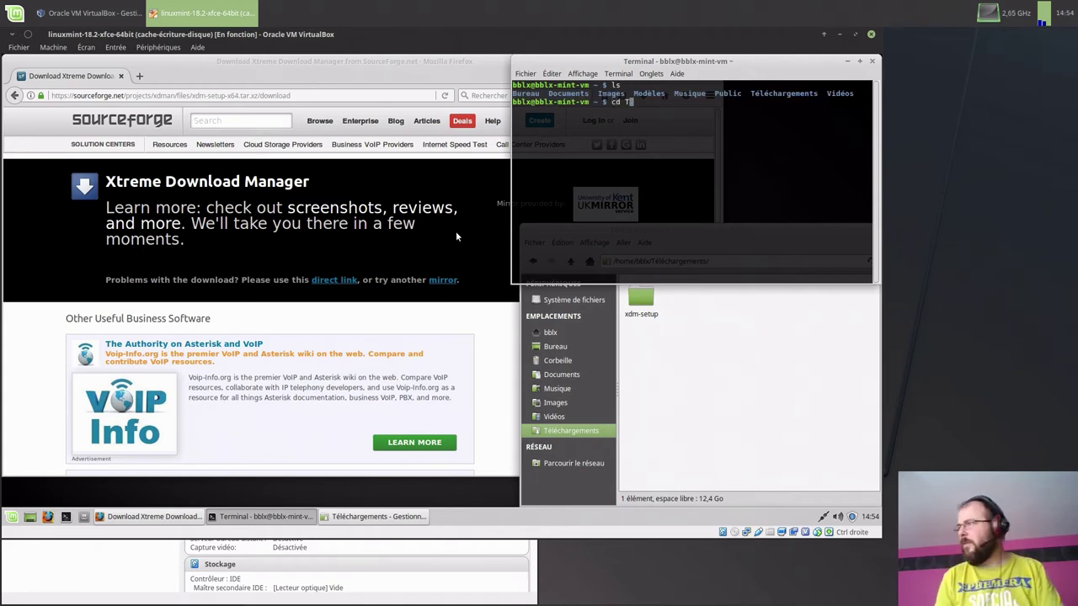
text(é)
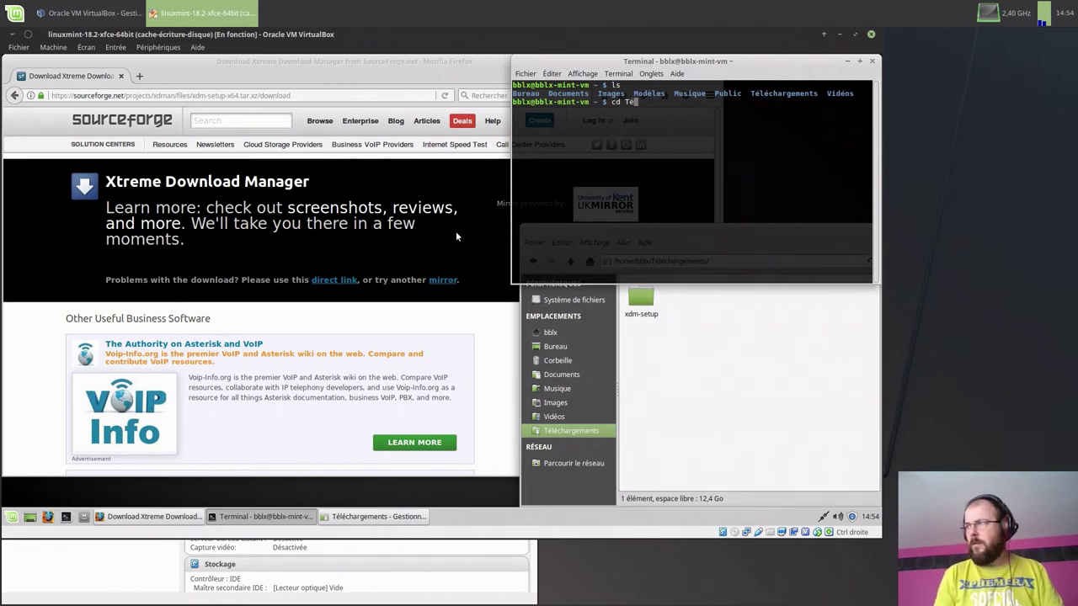
key(Tab)
key(Return)
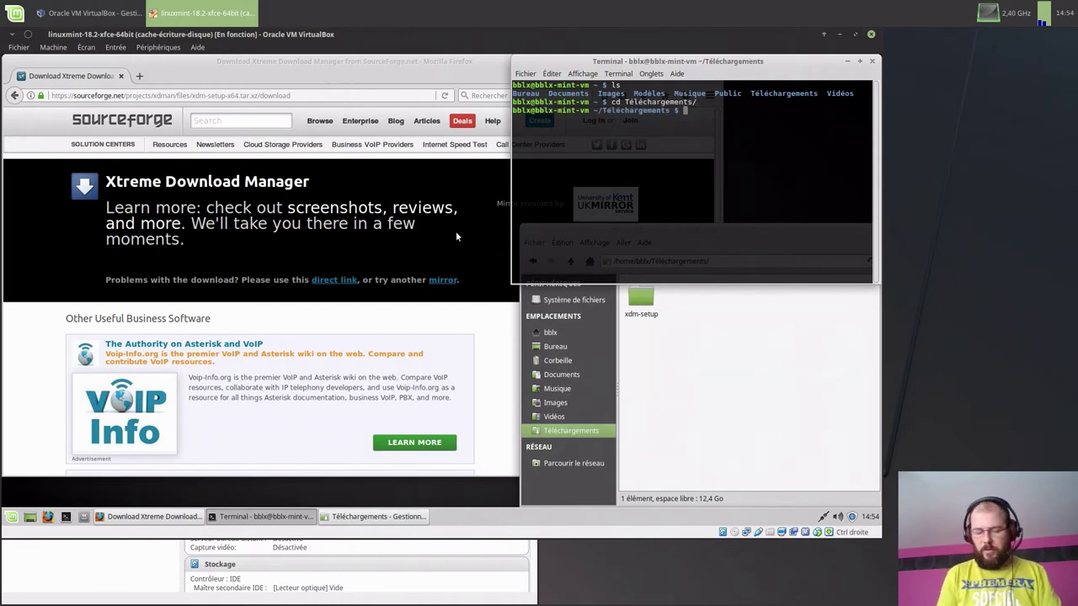
List the Téléchargements directory in the terminal, change into xdm-setup, and list its contents
text(ls)
key(Return)
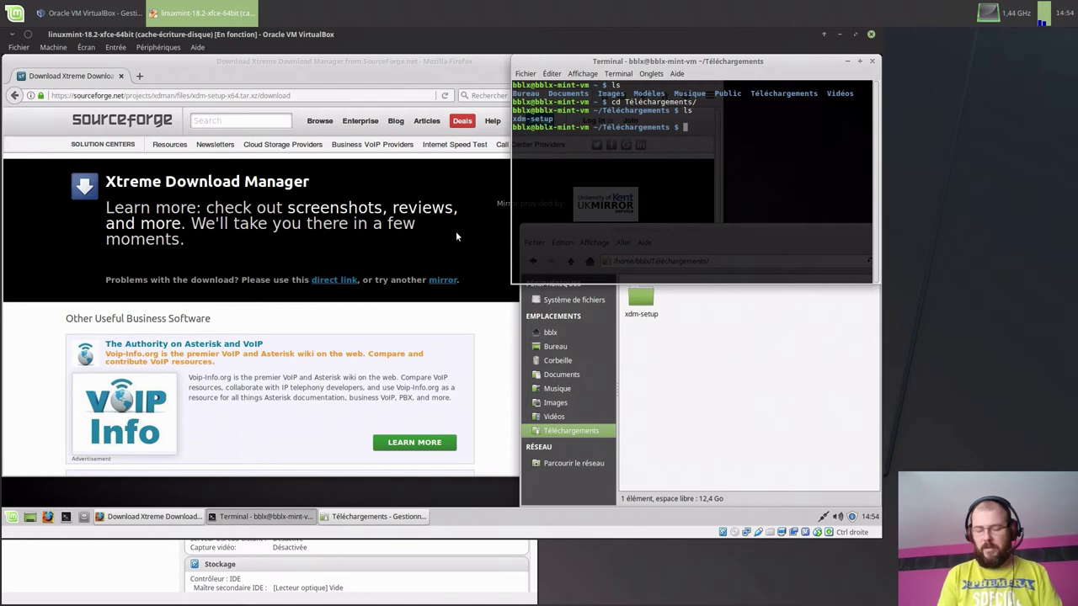
text(cd x)
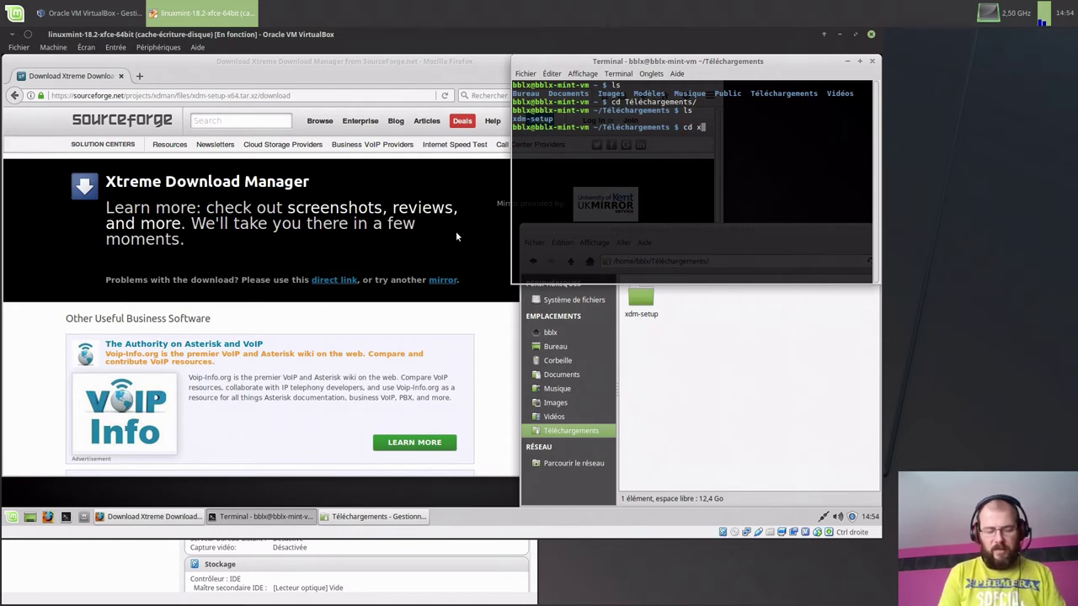
key(Tab)
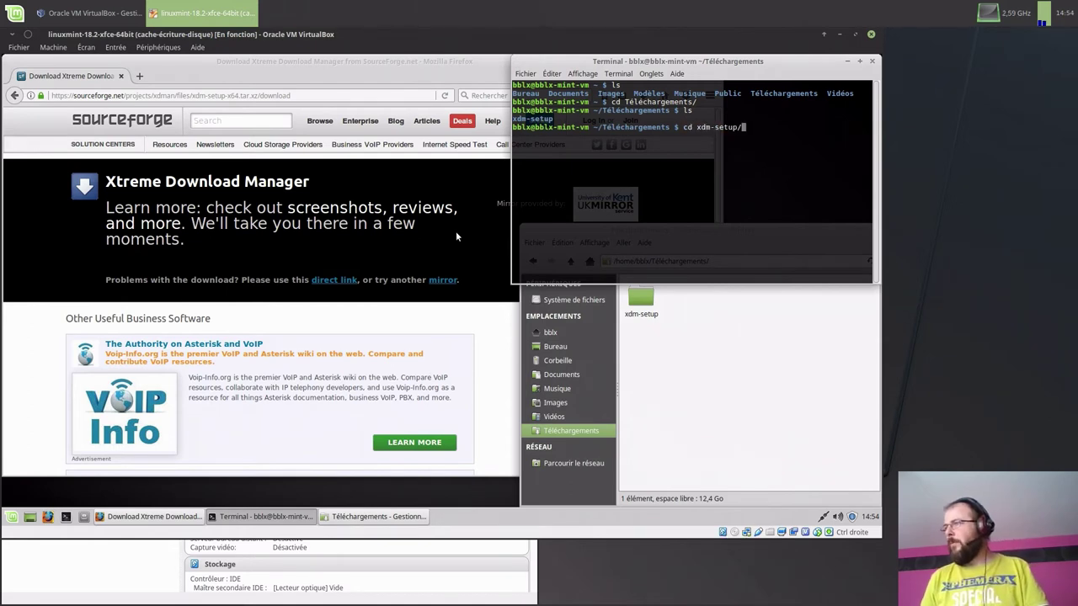
key(Return)
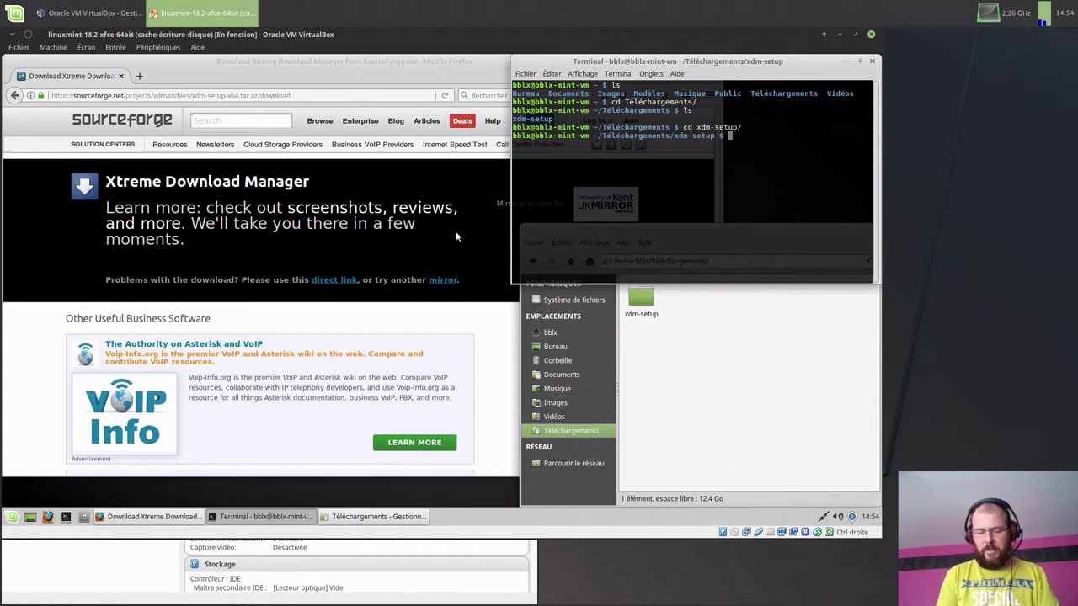
text(ls)
key(Return)
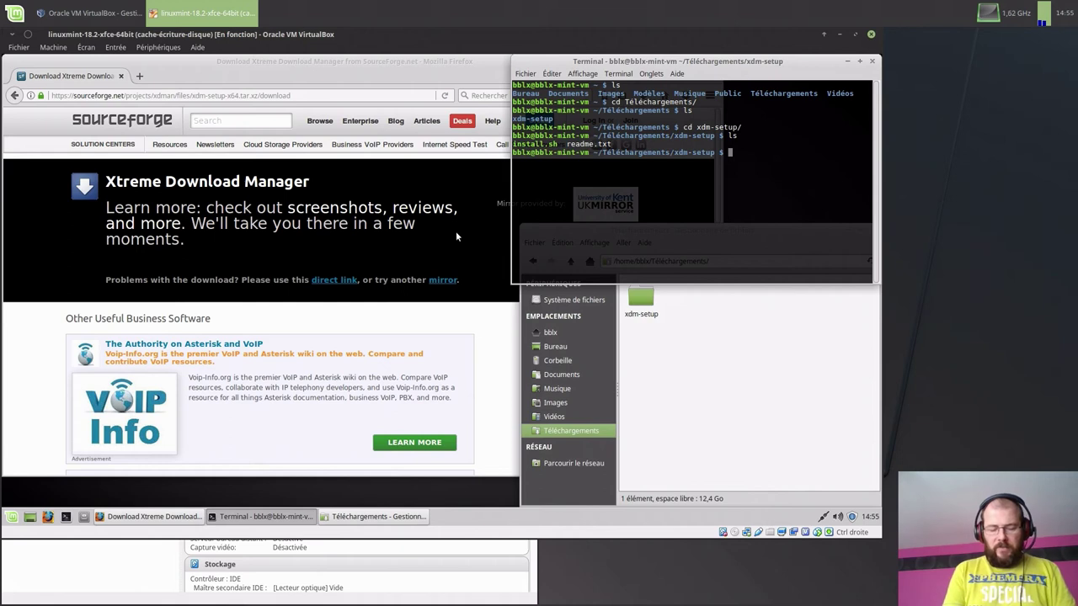
Run ./install.sh from xdm-setup with sudo and enter the account password to install Xtreme Download Manager
text(sudo ./)
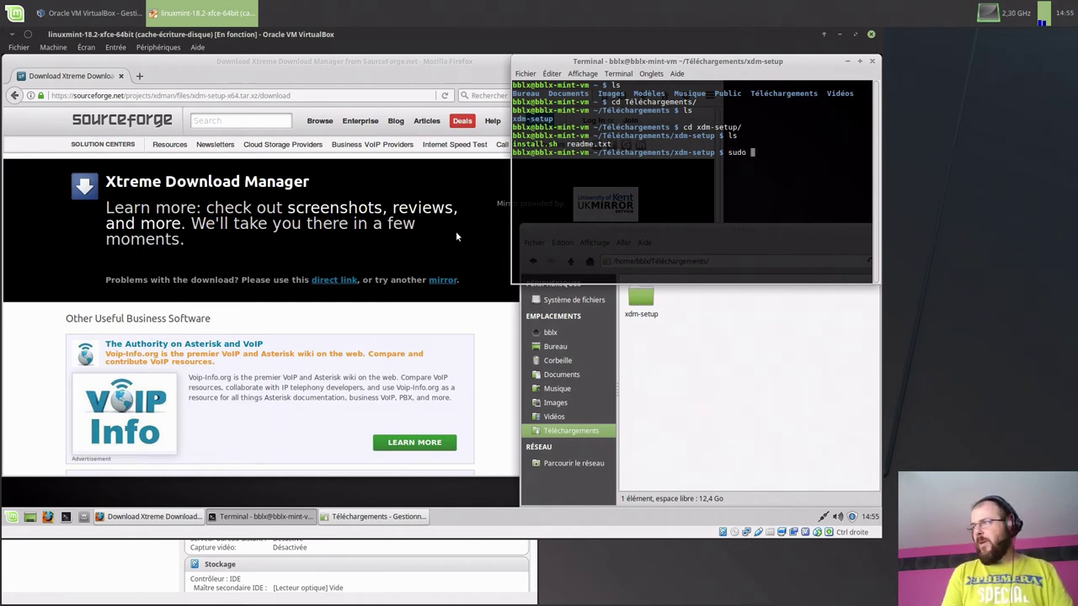
text(in)
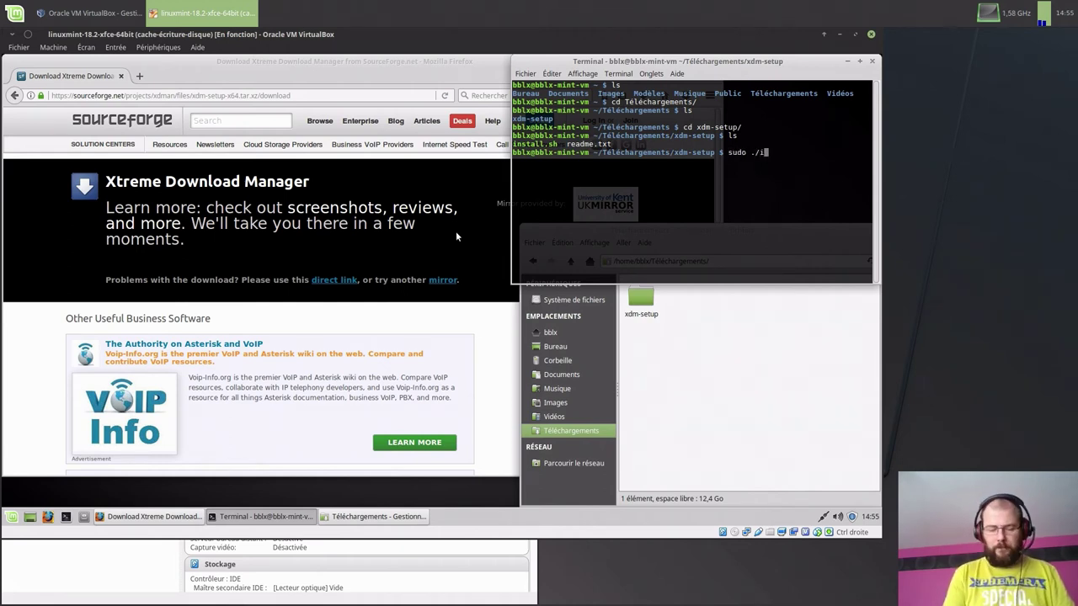
key(Tab)
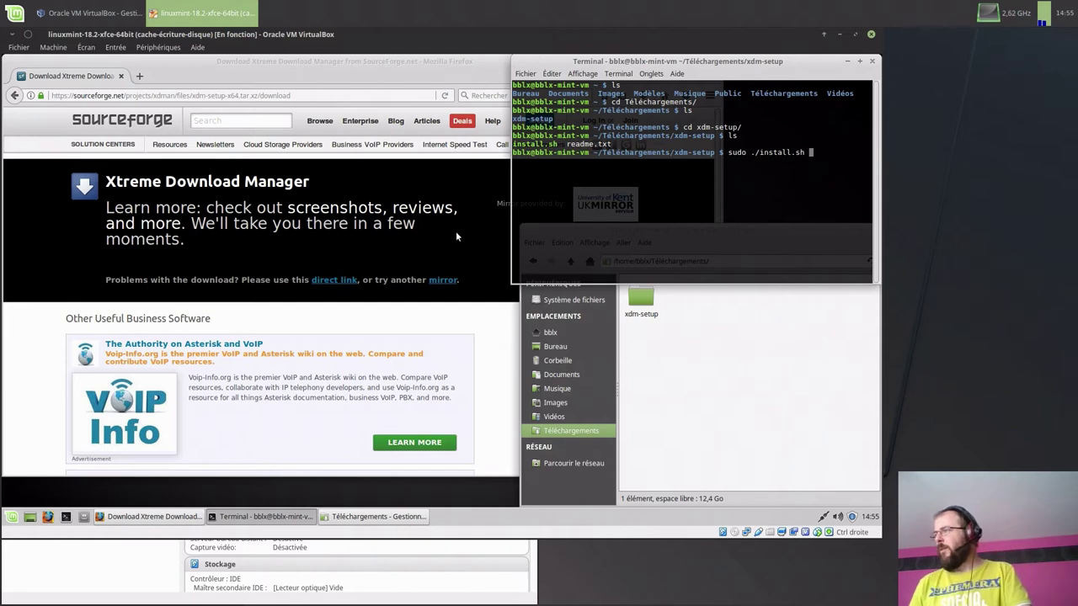
key(Return)
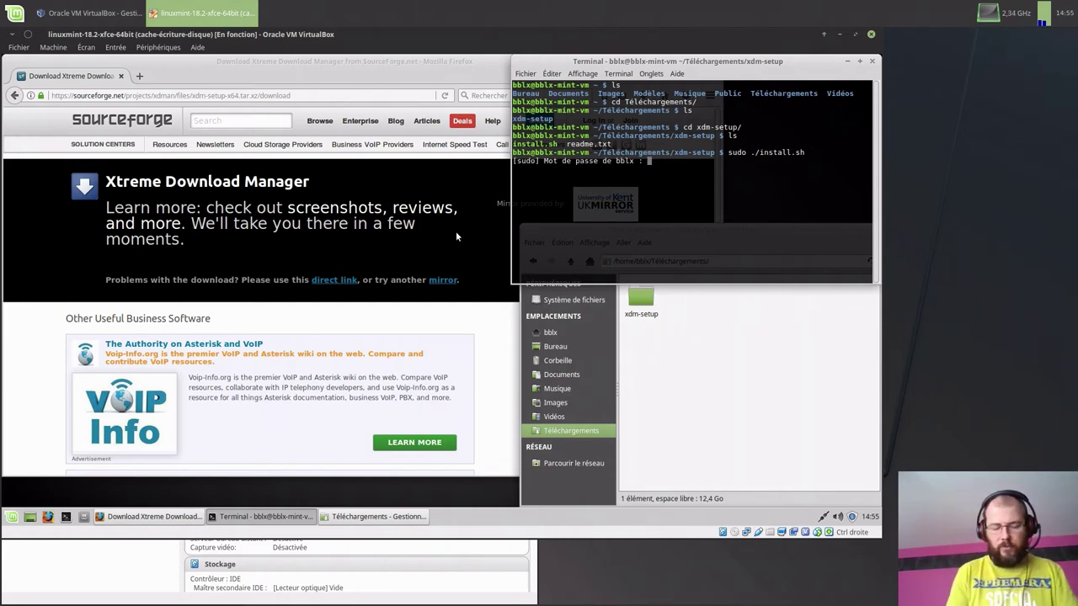
key(Return)
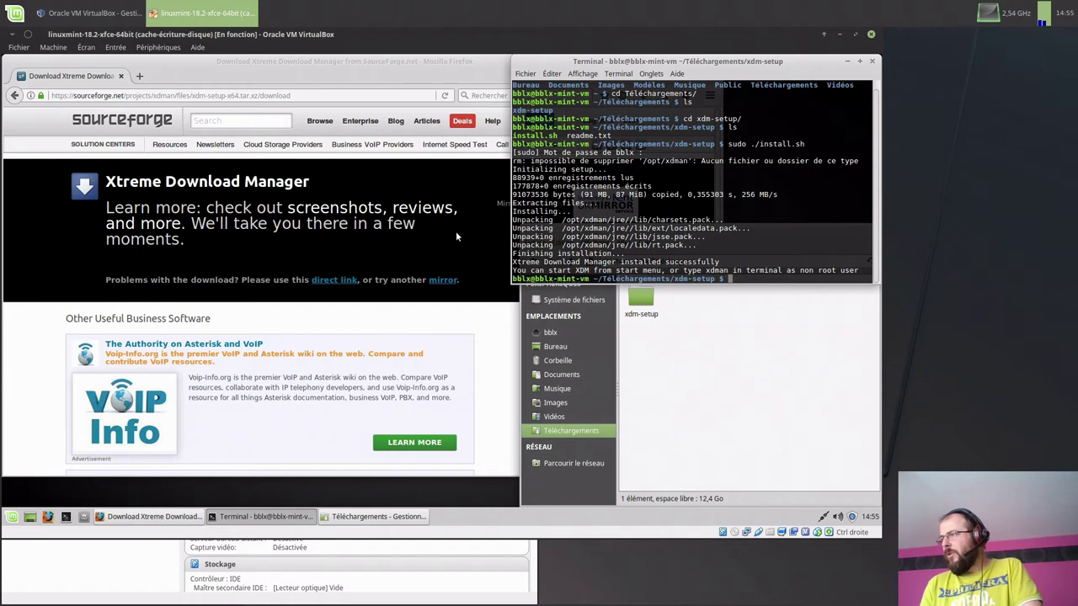
text(xdman)
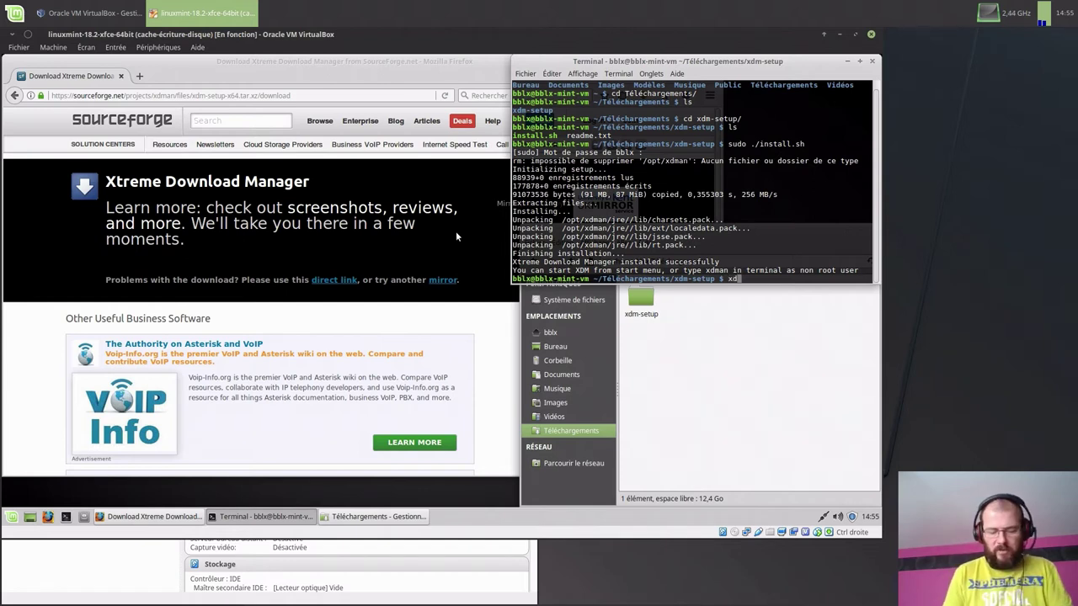
key(BackSpace)
key(BackSpace)
key(BackSpace)
key(BackSpace)
key(BackSpace)
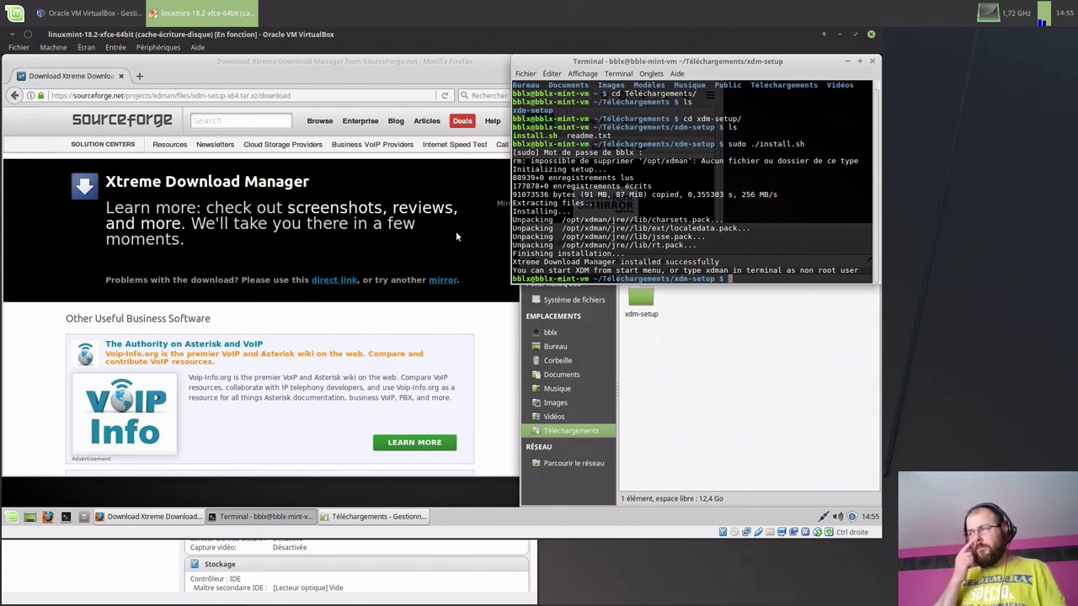
text(sudo )
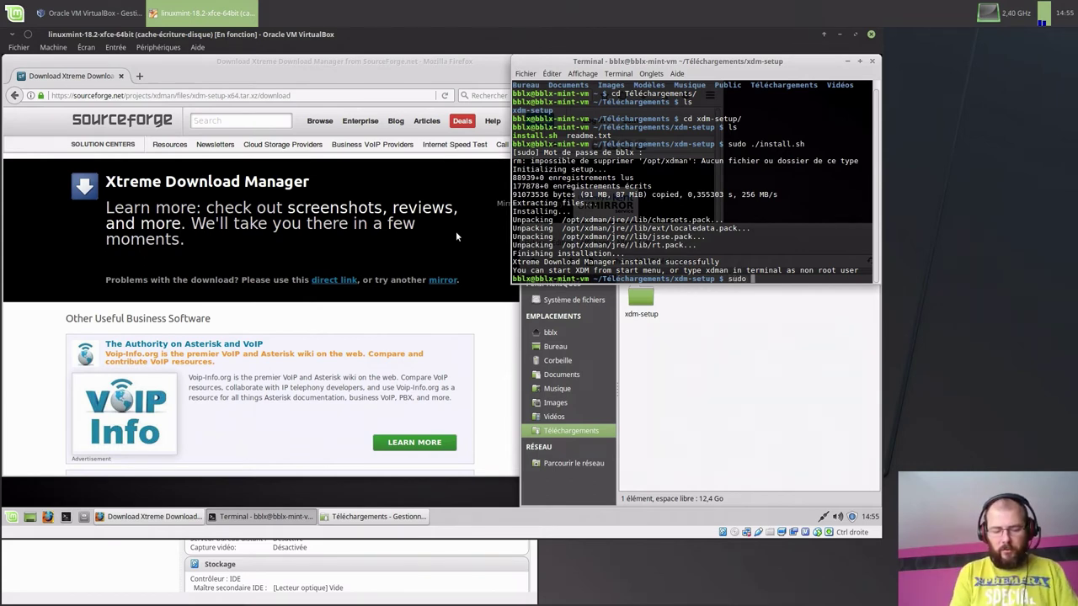
text(xdman)
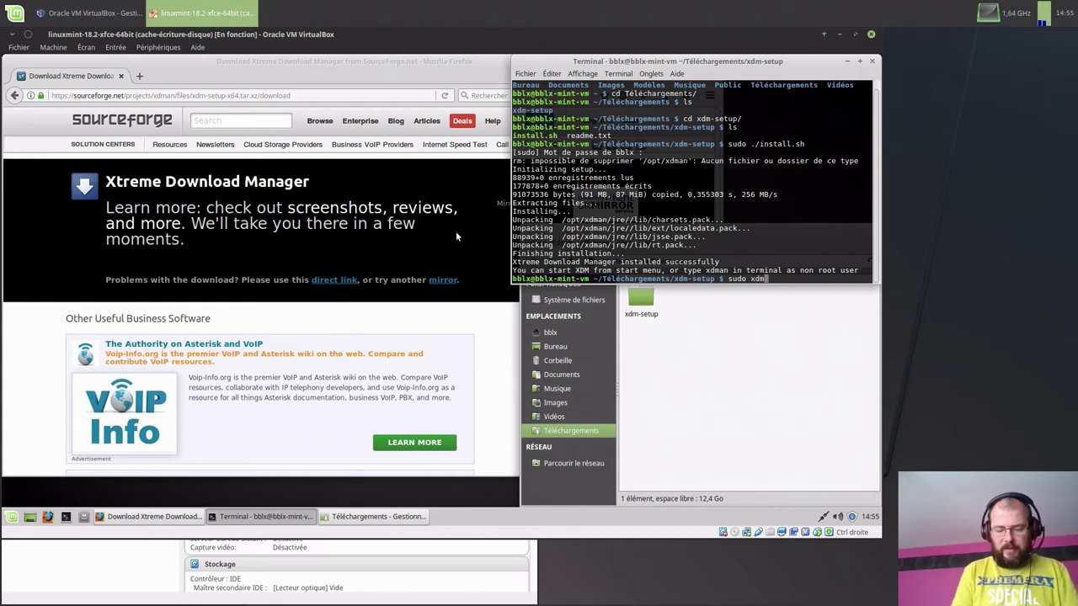
key(BackSpace)
key(BackSpace)
key(BackSpace)
key(BackSpace)
key(BackSpace)
key(BackSpace)
key(BackSpace)
key(BackSpace)
key(BackSpace)
key(BackSpace)
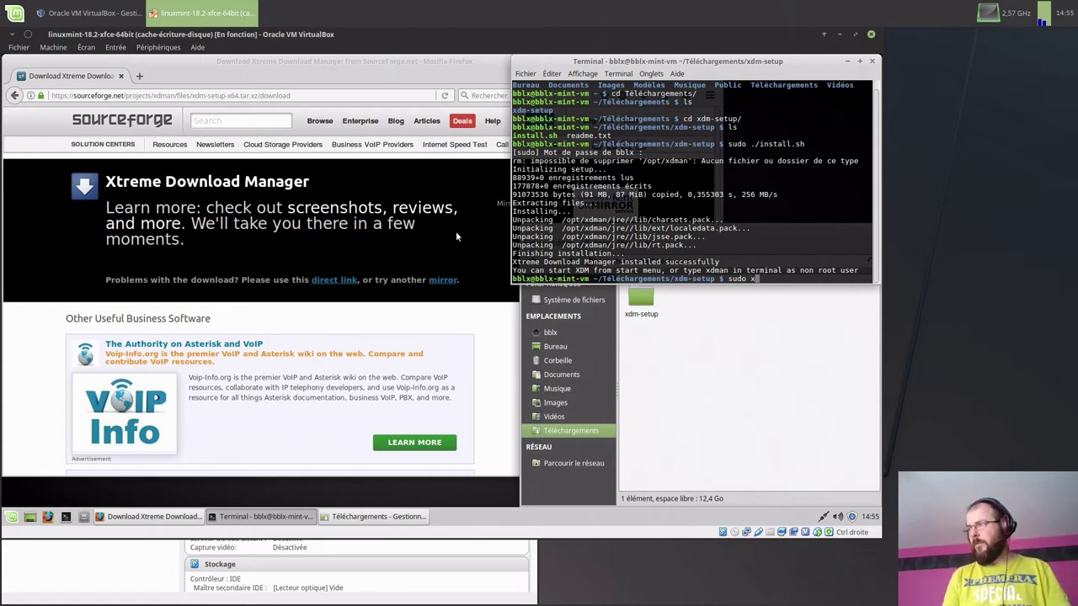
Close the terminal and file manager windows, and launch Xtreme Download Manager through an application search for "xd"
click(871, 60)
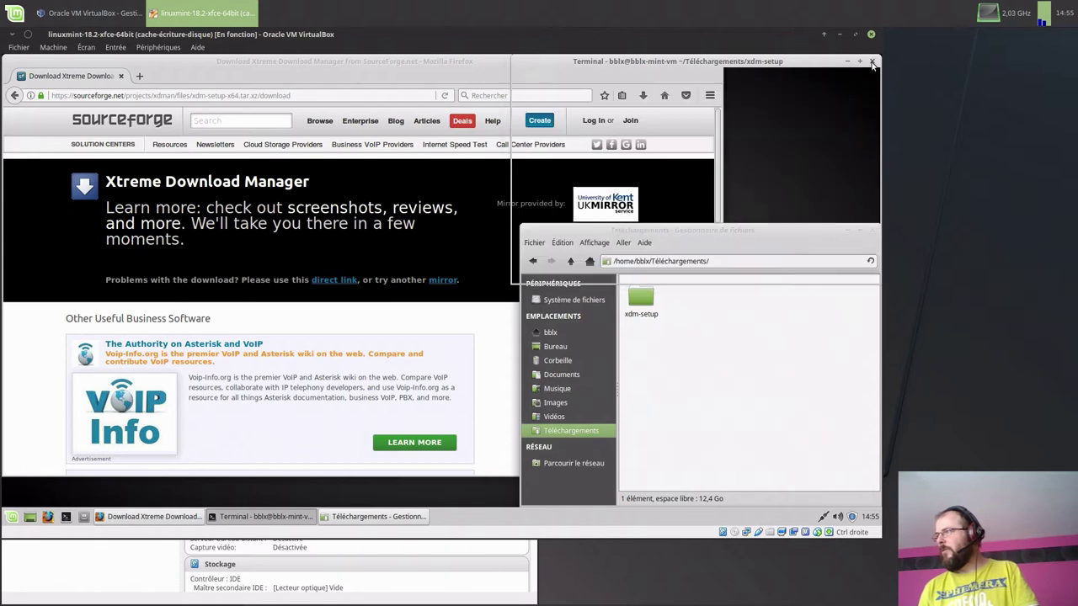
click(873, 231)
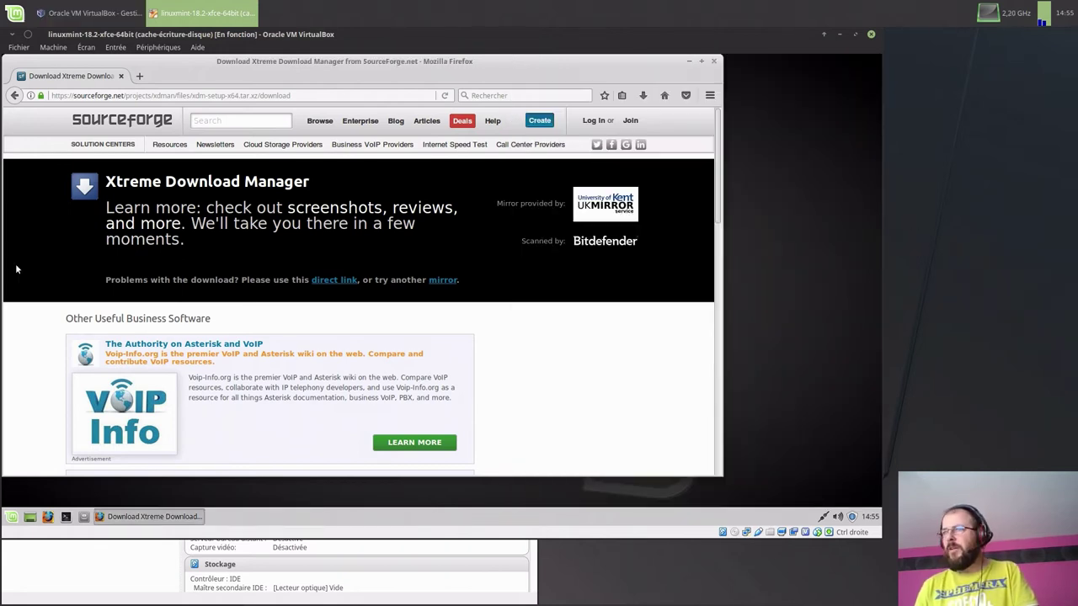
click(11, 518)
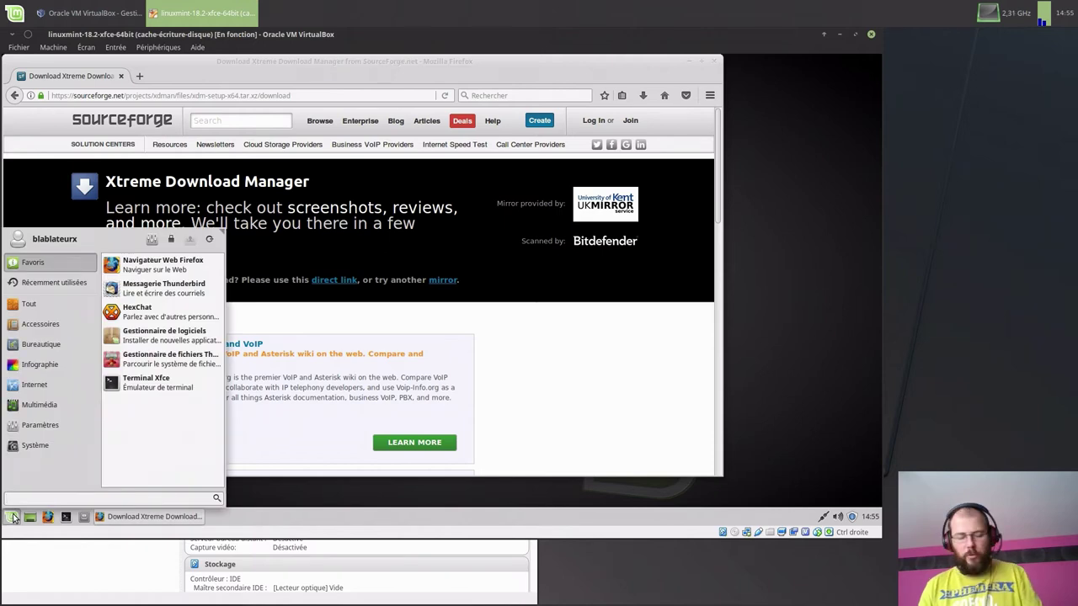
text(x)
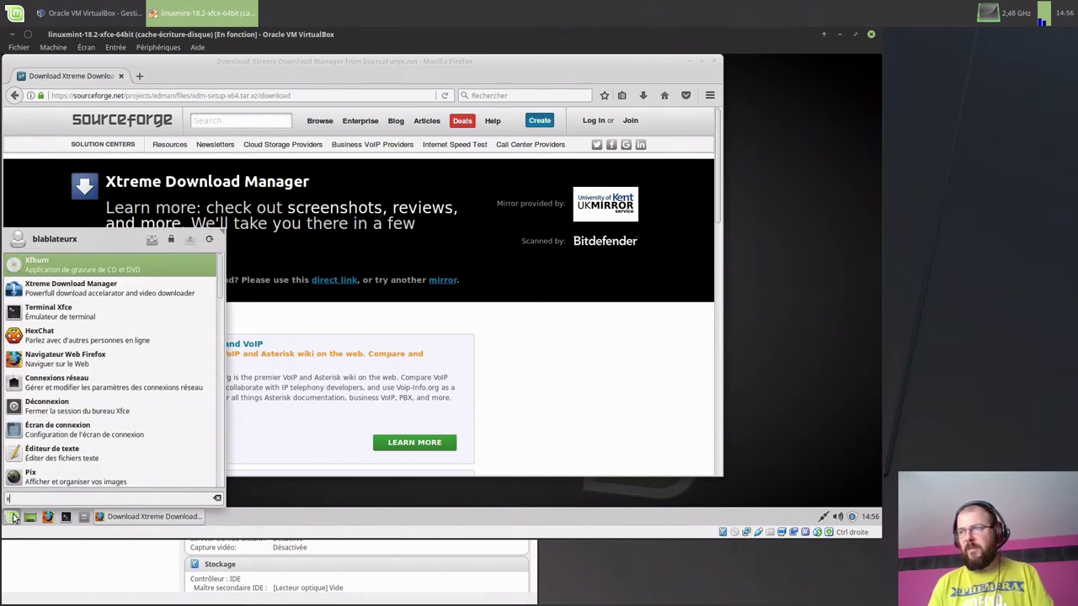
text(d)
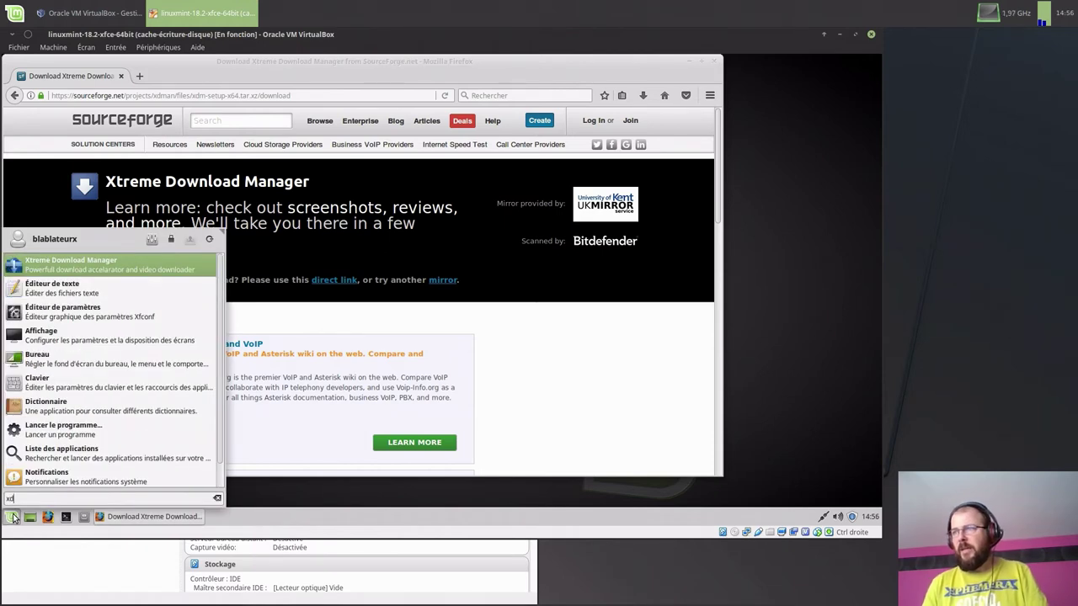
click(112, 265)
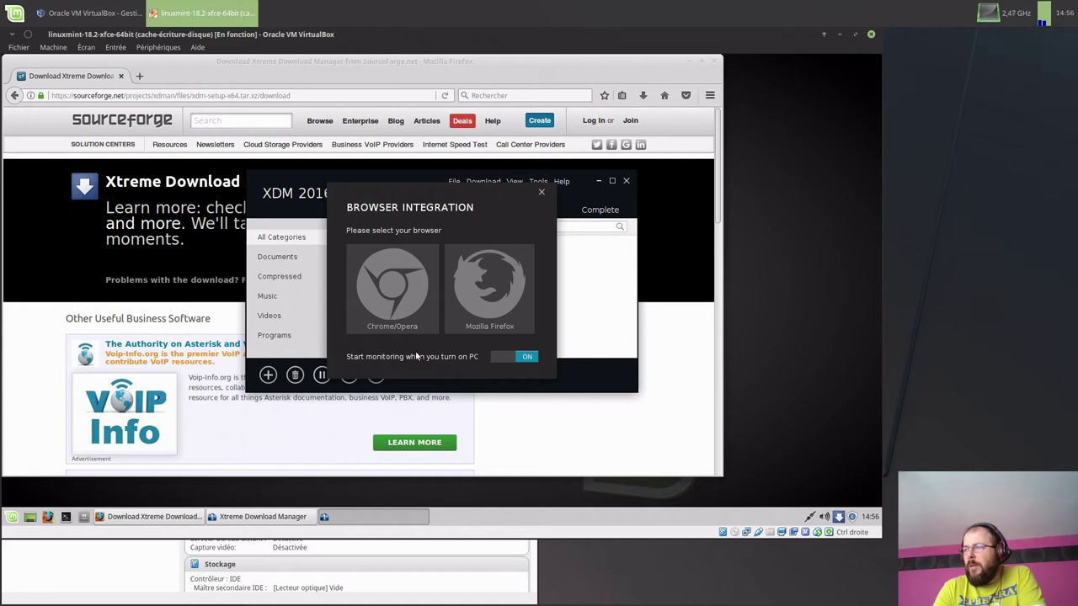
Choose Mozilla Firefox for XDM's browser integration and open the supplied xdm-hook add-on address in a new Firefox tab
click(481, 311)
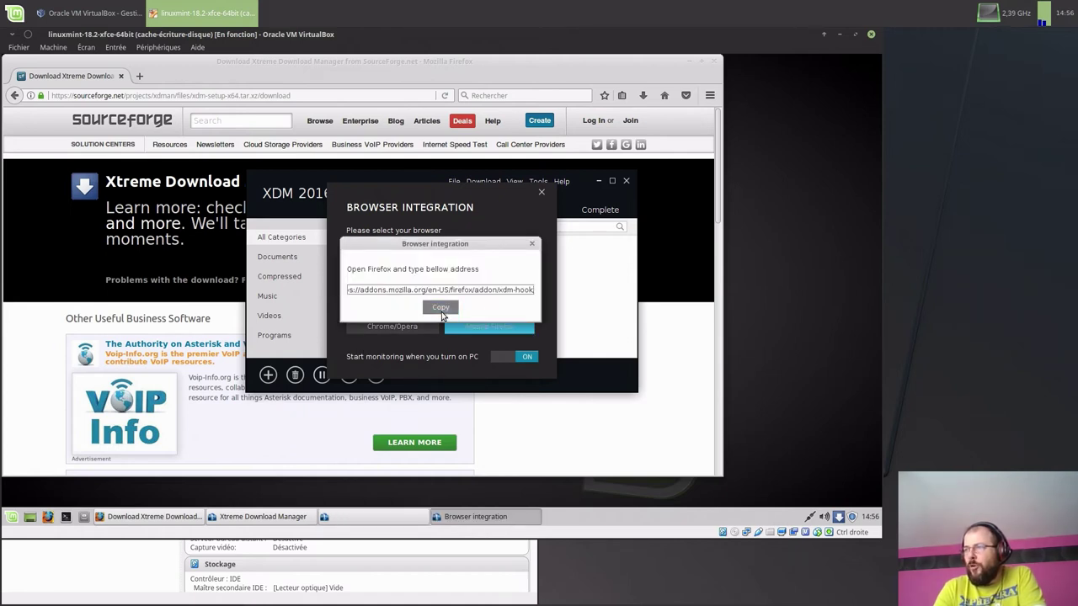
click(140, 77)
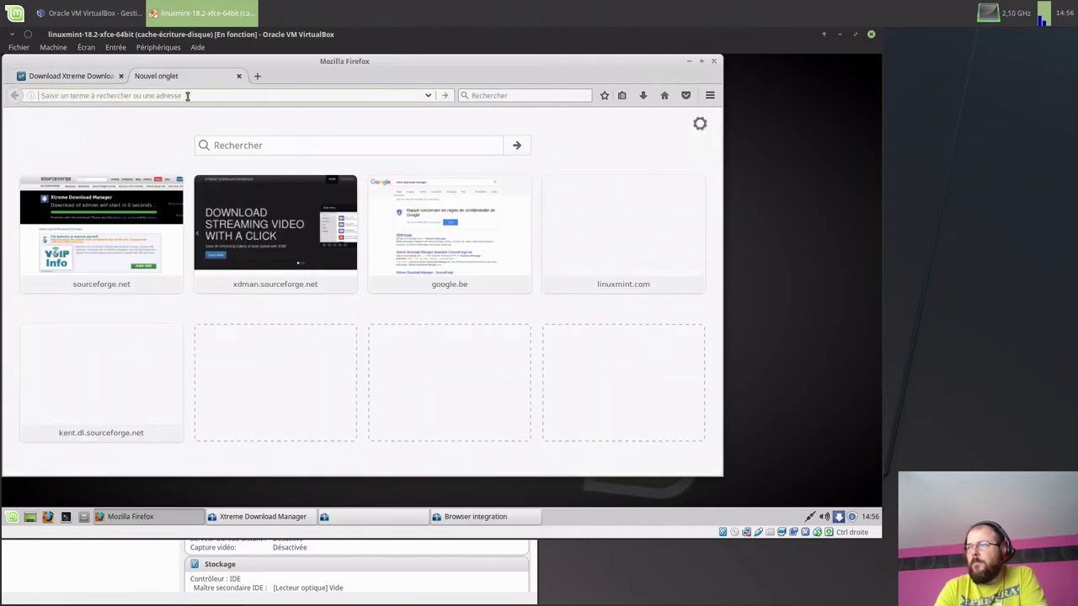
right_click(187, 95)
click(218, 171)
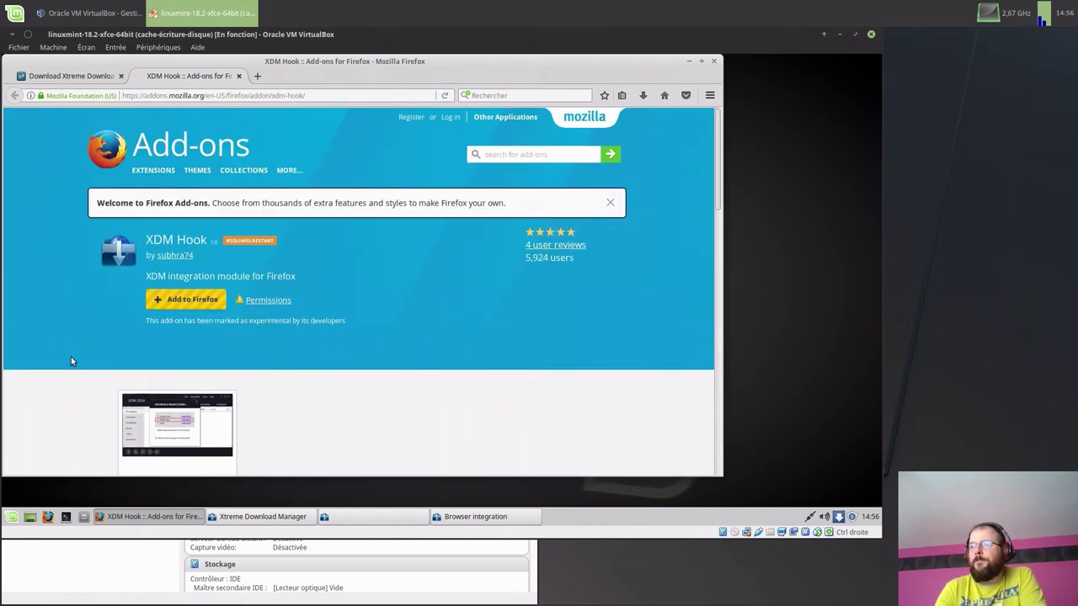
Install the XDM Hook add-on in Firefox and restart the browser to complete the installation
click(202, 301)
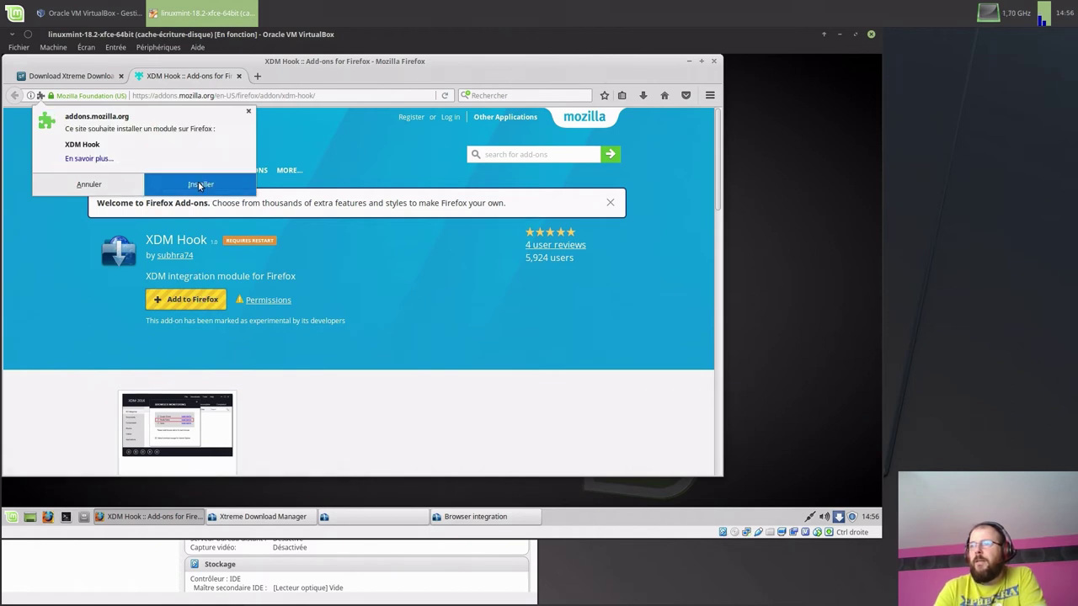
click(198, 184)
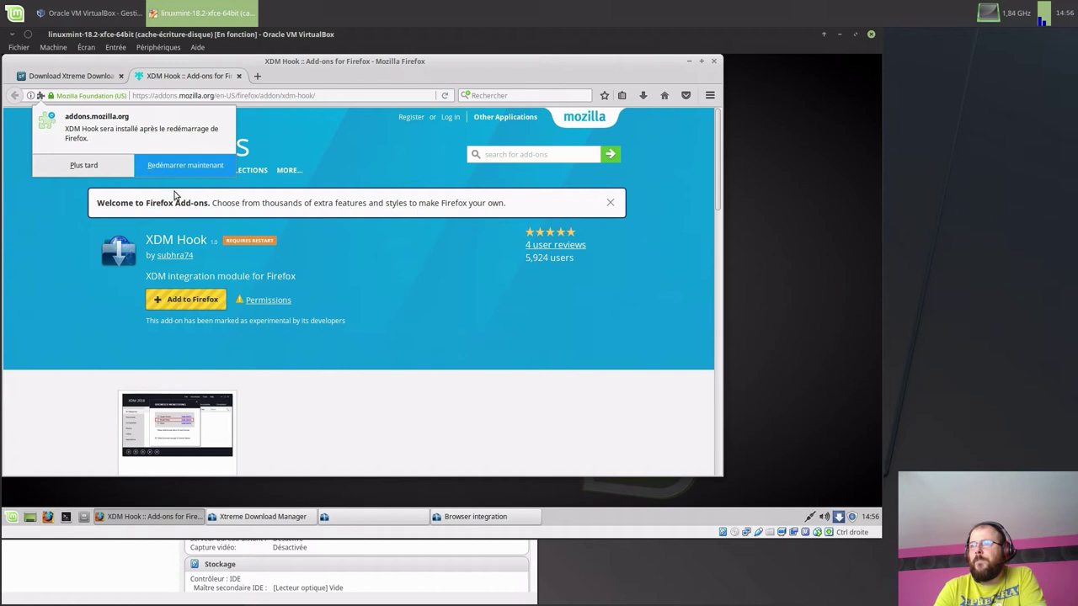
click(179, 166)
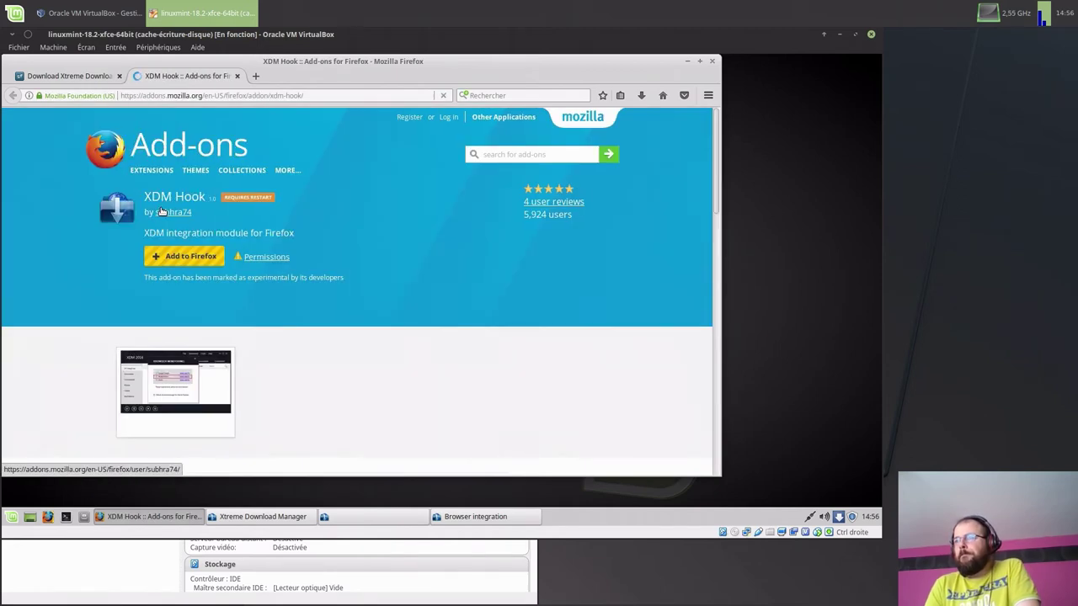
Leave only the Linux Mint home page open in Firefox and check the installed extensions for XDM Hook
click(237, 76)
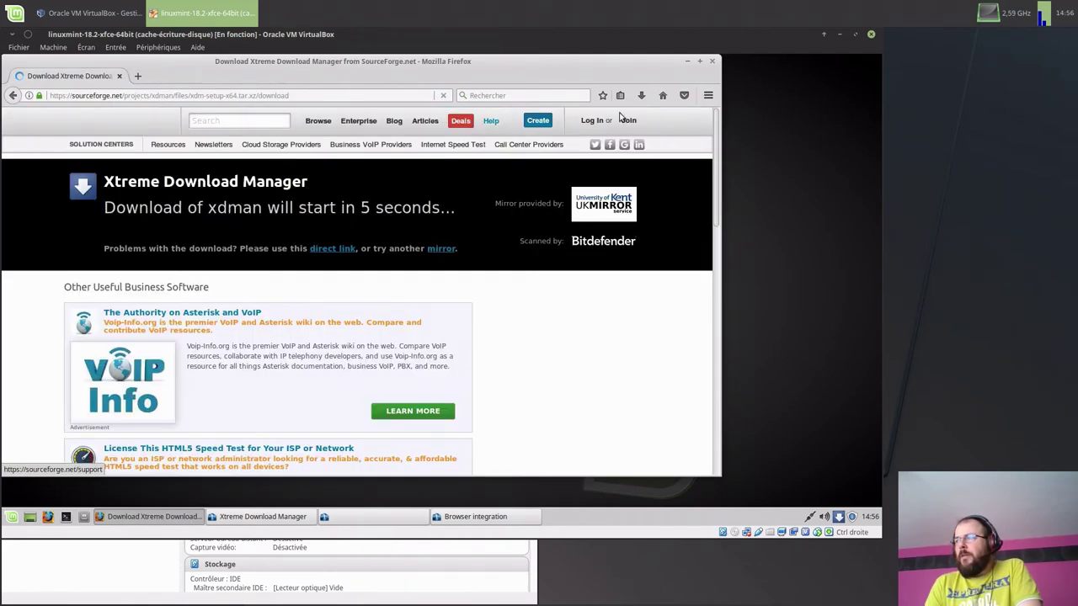
click(663, 96)
click(708, 95)
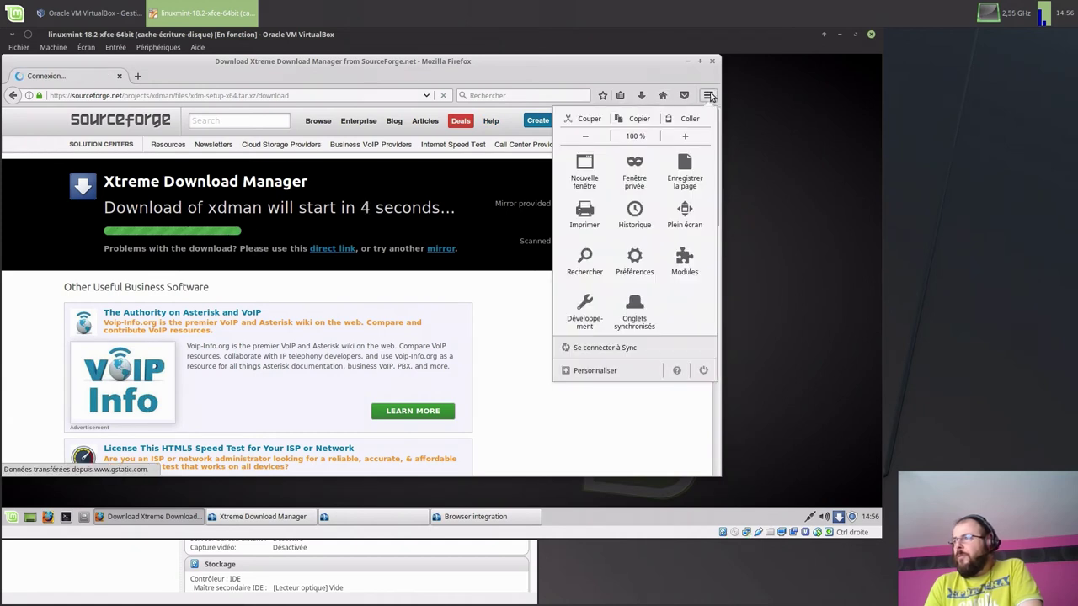
click(683, 264)
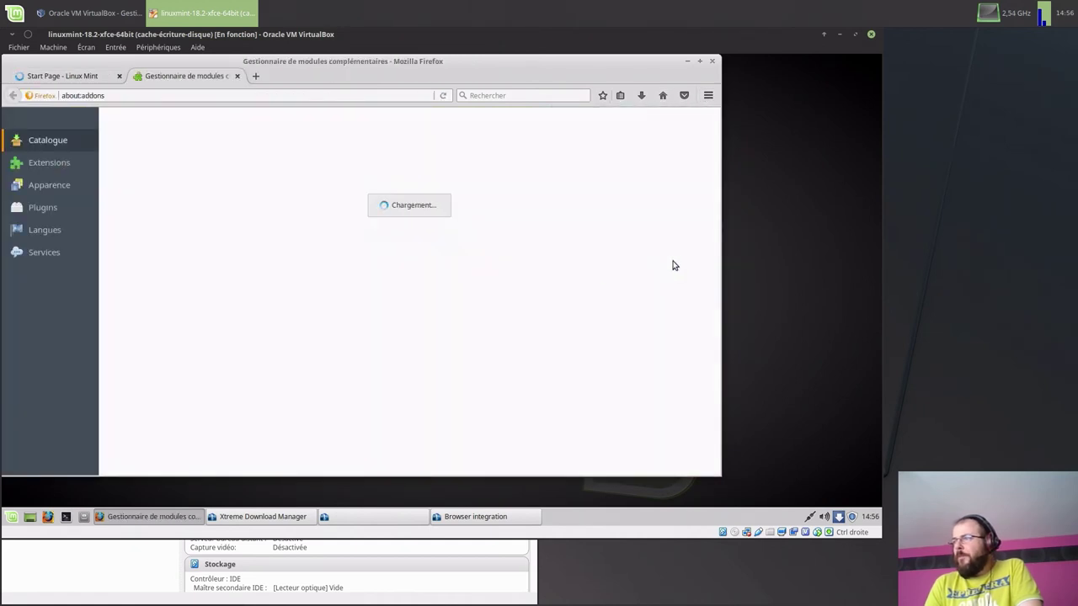
click(48, 166)
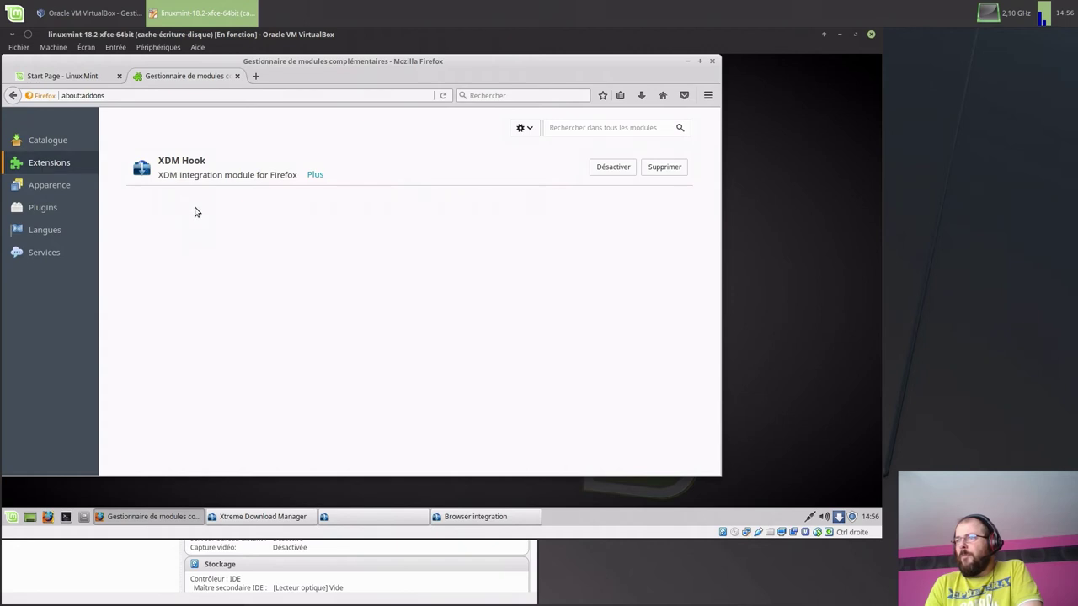
click(236, 76)
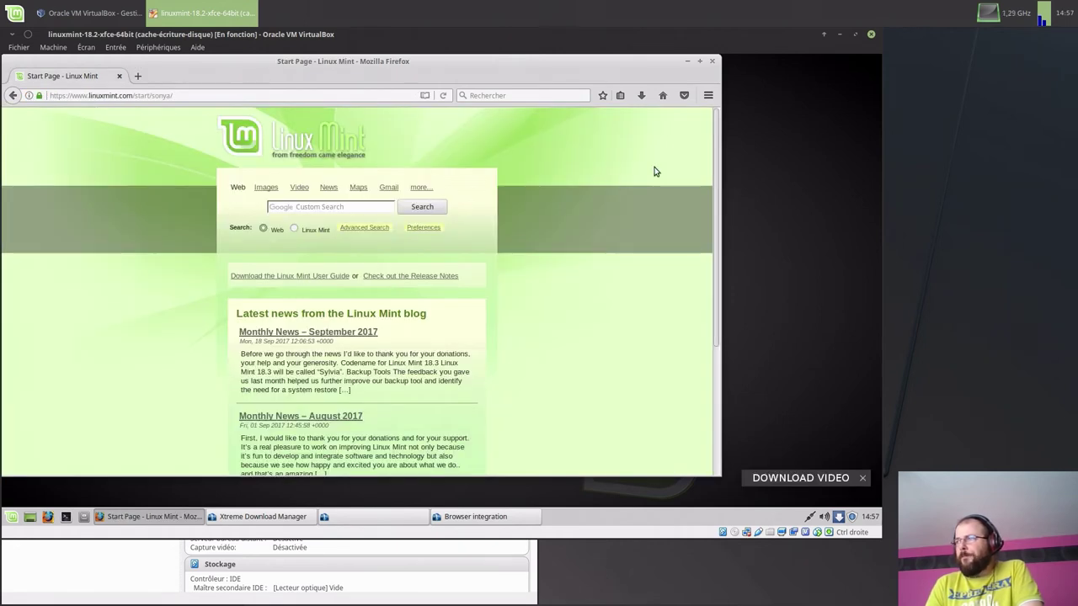
Minimize Firefox and close both browser integration dialogs to return to the main XDM 2016 window
click(688, 61)
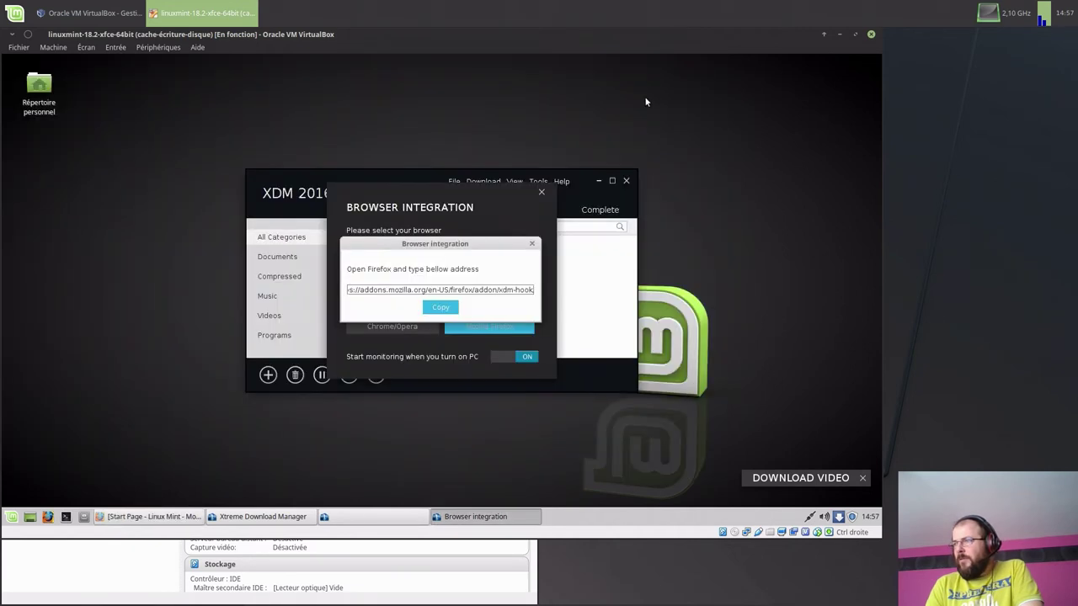
click(531, 243)
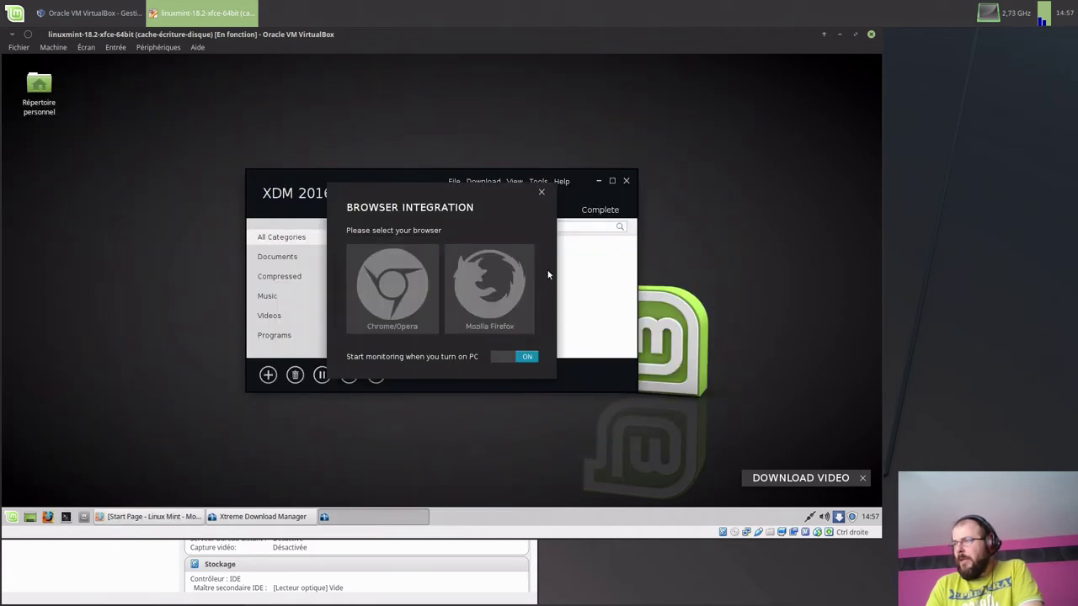
click(541, 193)
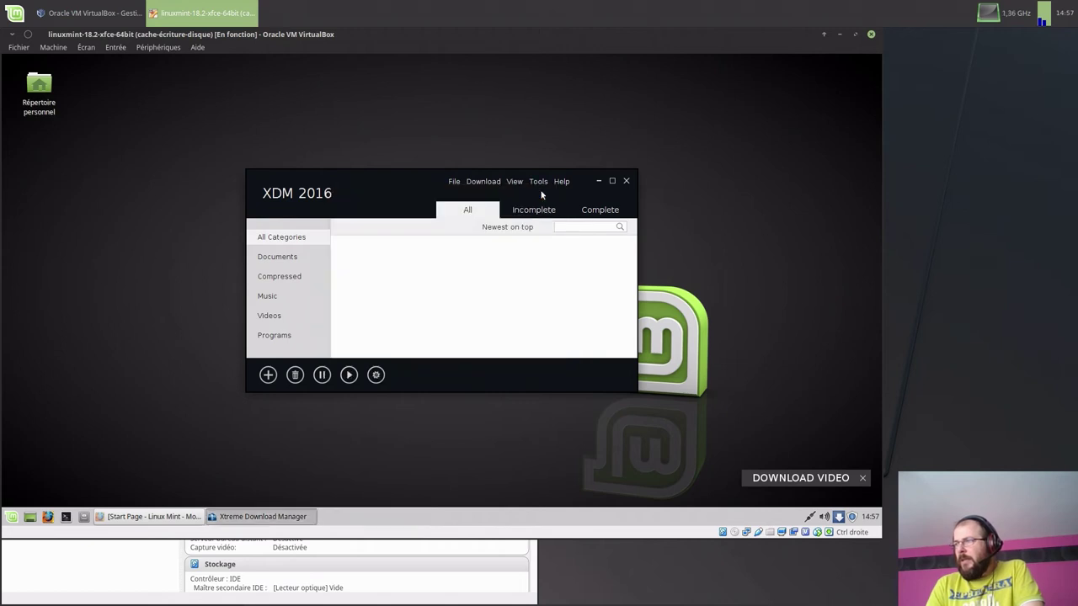
Look through every download category from Documents to Programs and the Incomplete and Complete lists, returning to all downloads
click(278, 261)
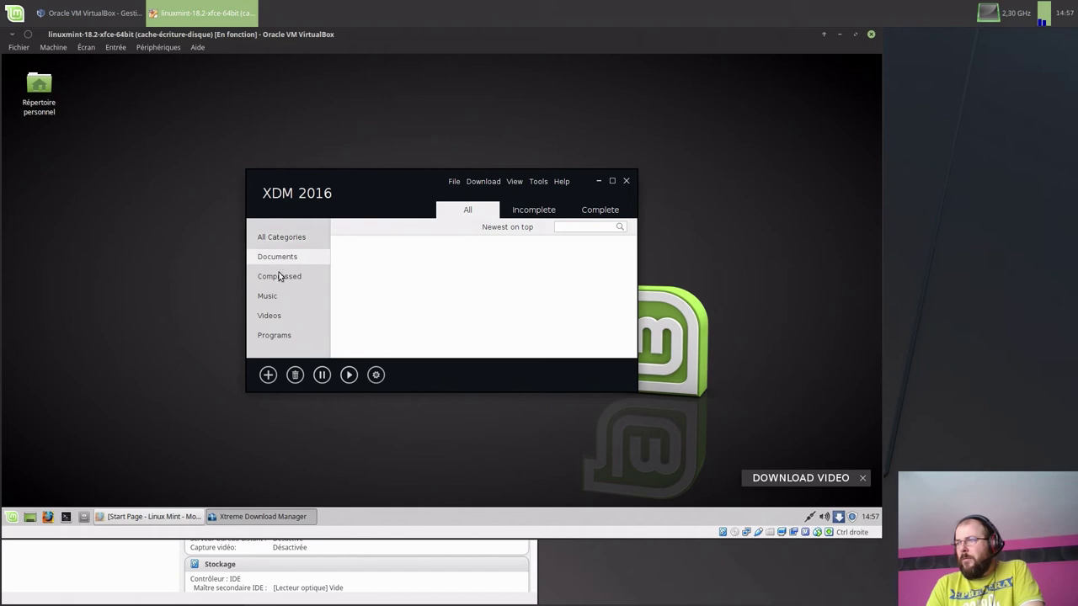
click(278, 278)
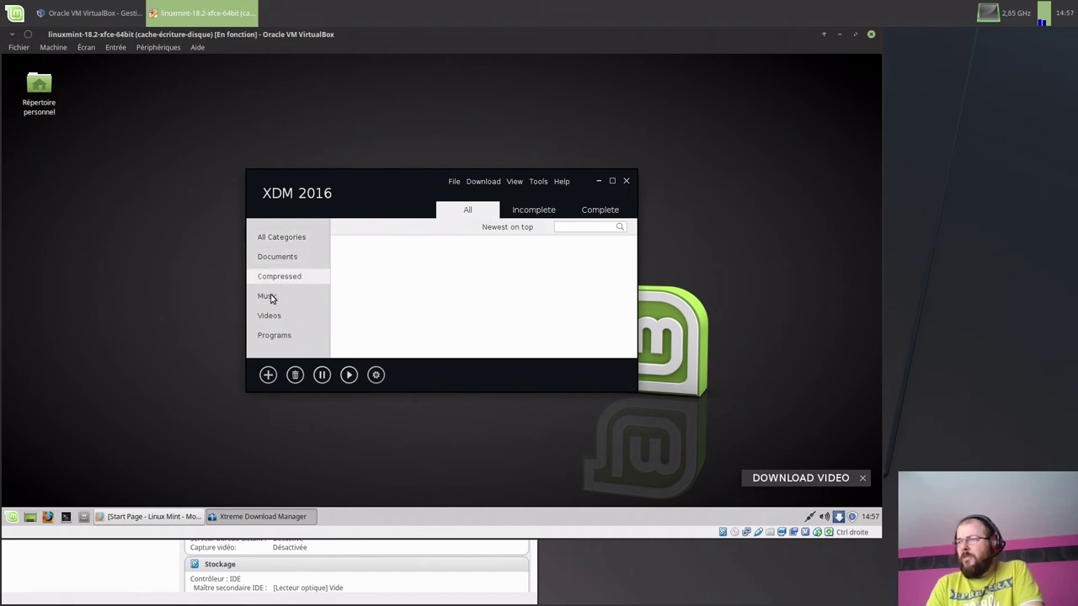
click(270, 296)
click(272, 316)
click(277, 337)
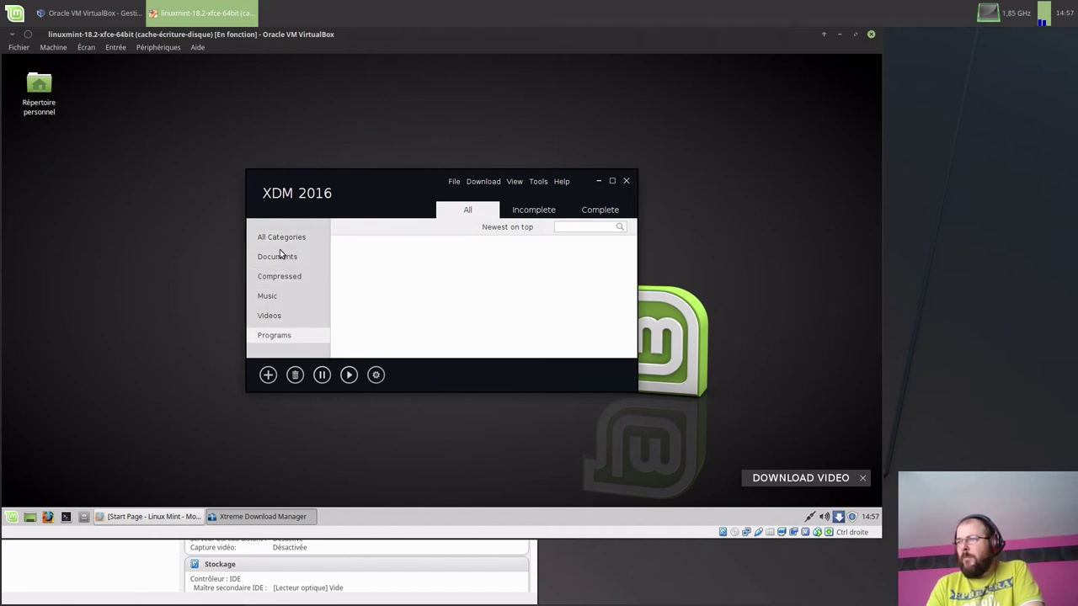
click(281, 239)
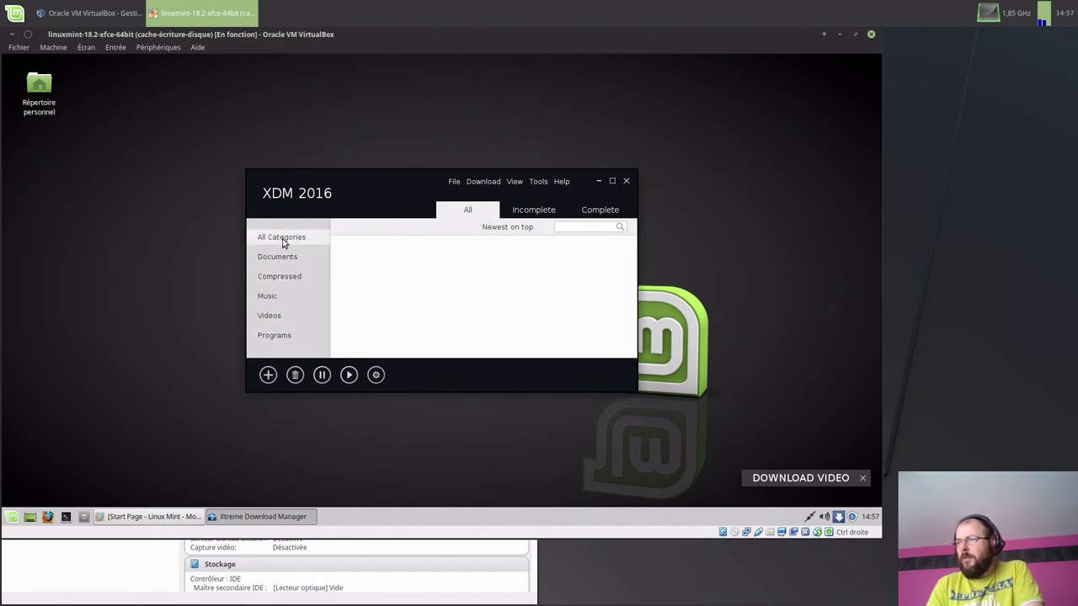
click(529, 214)
click(588, 213)
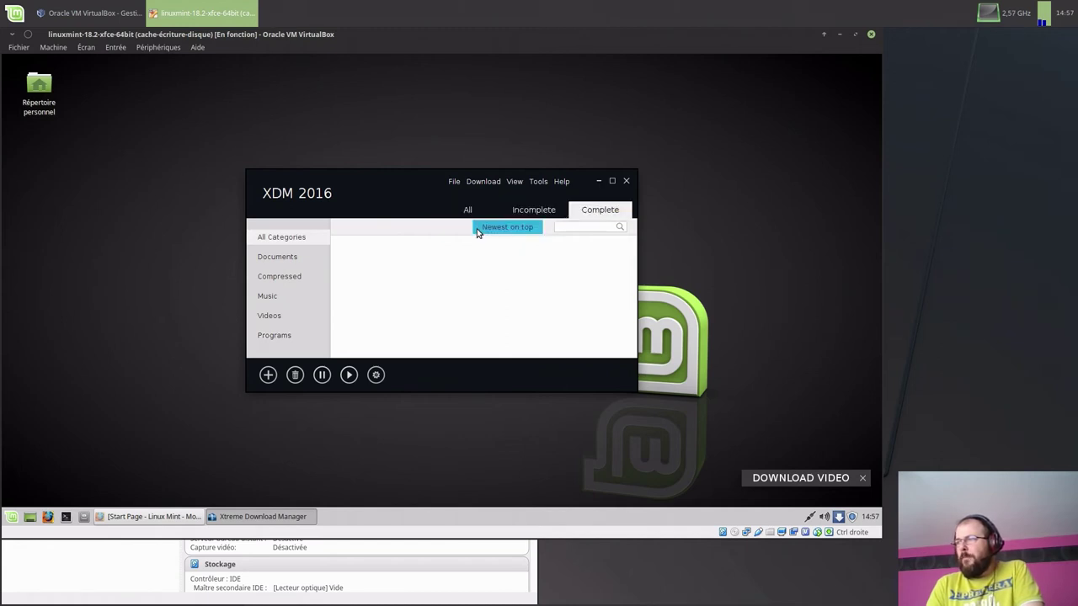
click(468, 210)
Review the commands in XDM's menus, and examine the General and Connection settings
click(452, 182)
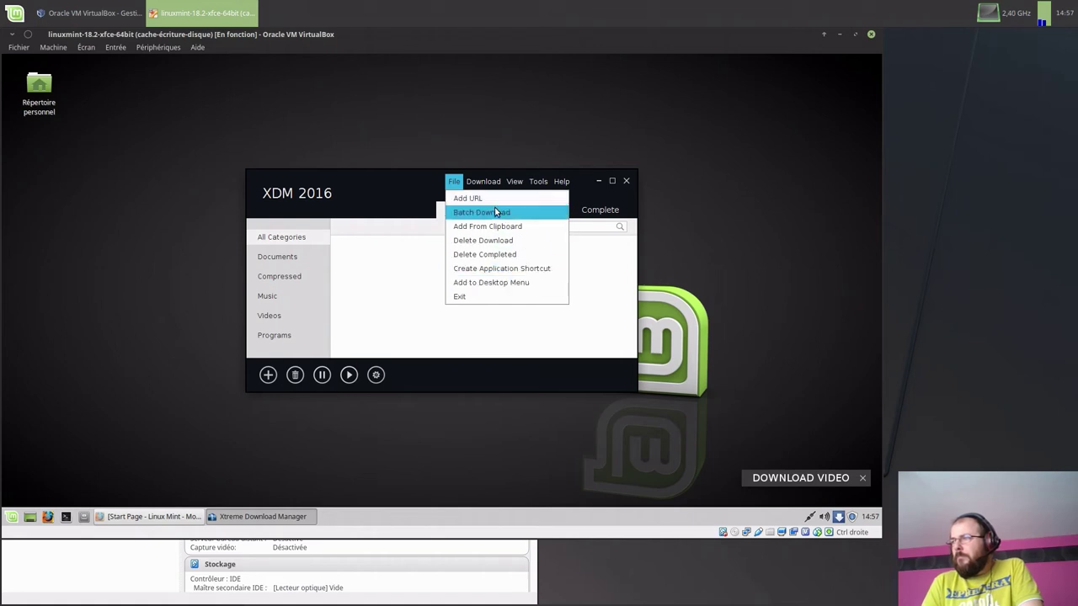
mouse_move(482, 181)
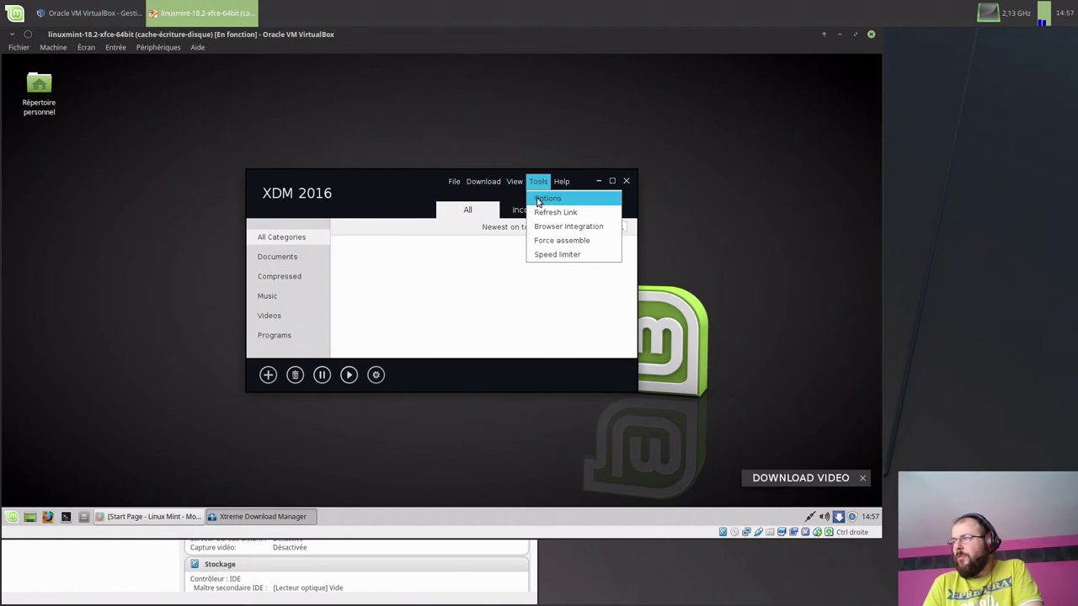
click(543, 198)
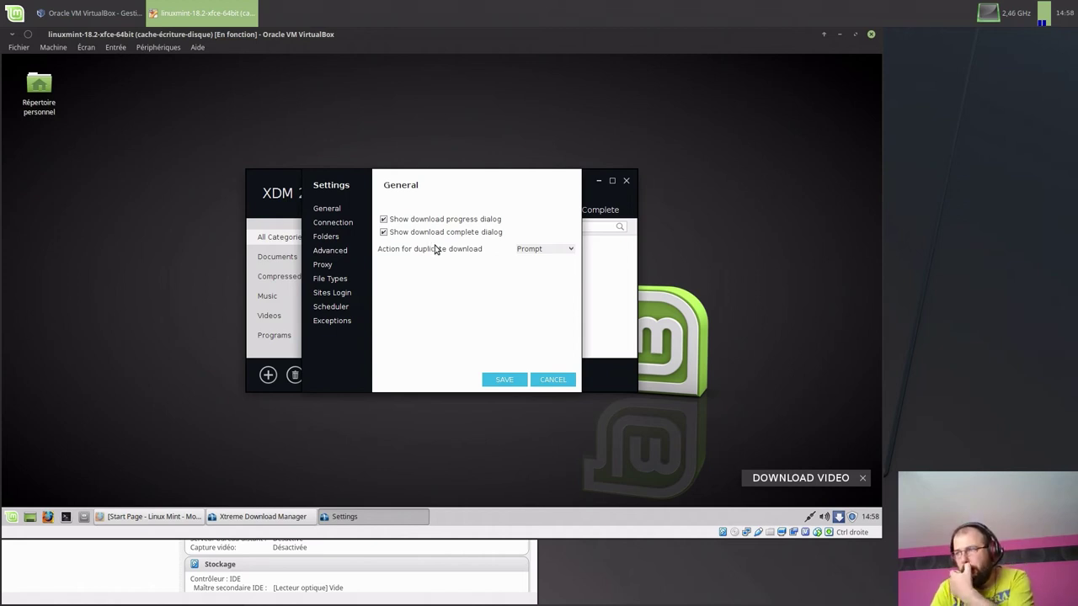
click(335, 223)
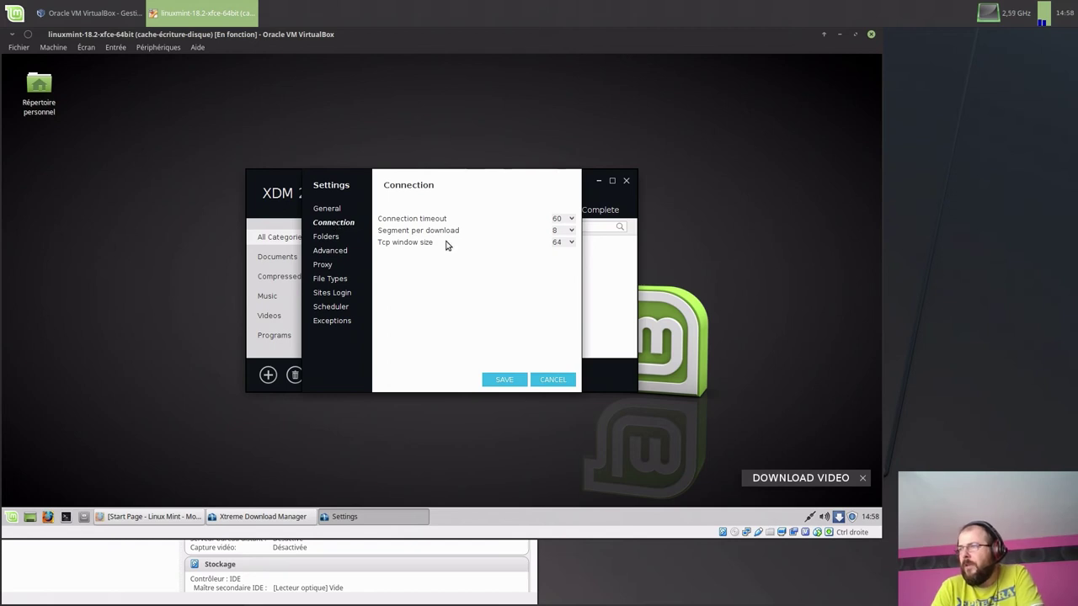
Create a folder named xdm inside Téléchargements and set it as XDM's destination directory
click(339, 239)
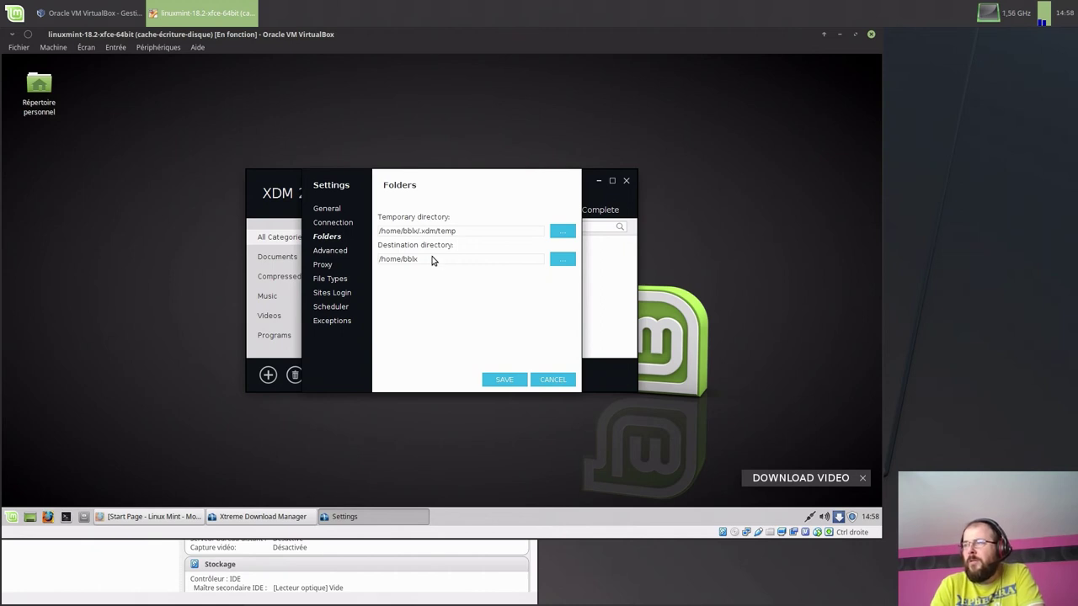
click(560, 258)
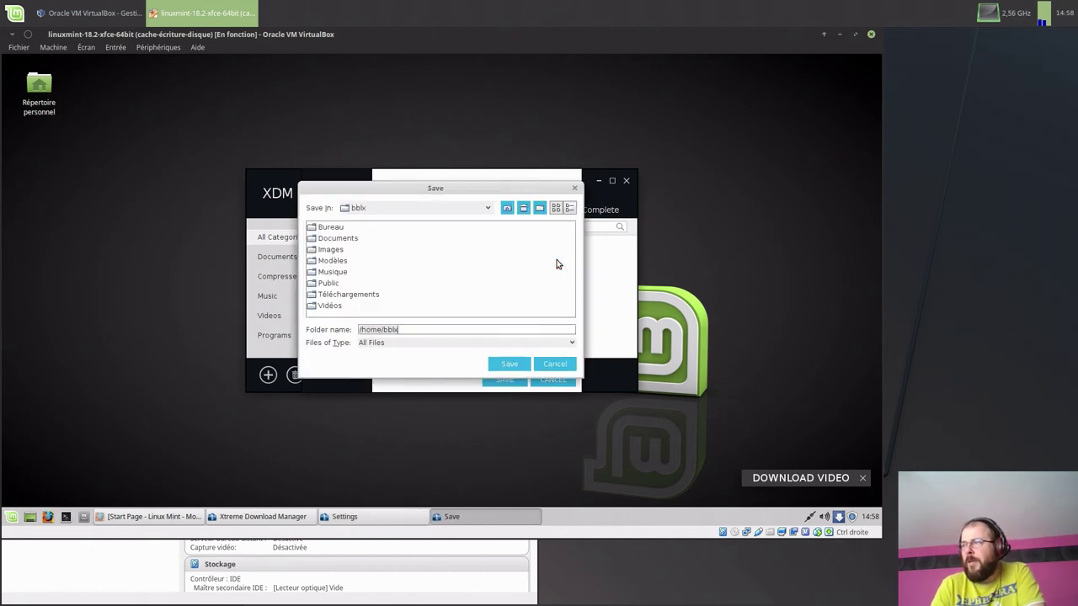
double_click(368, 294)
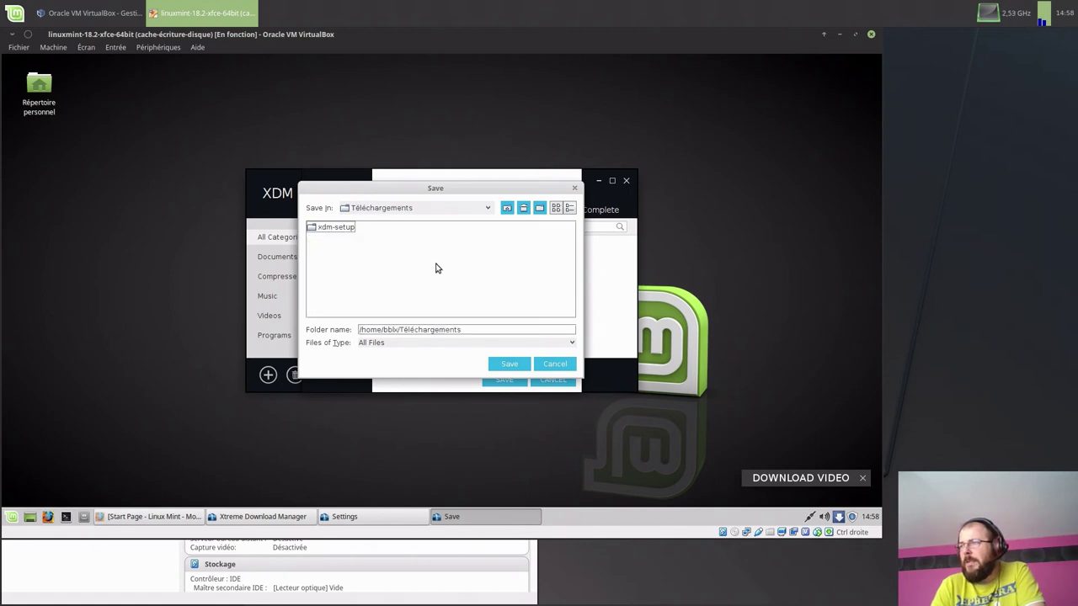
click(539, 207)
text(x)
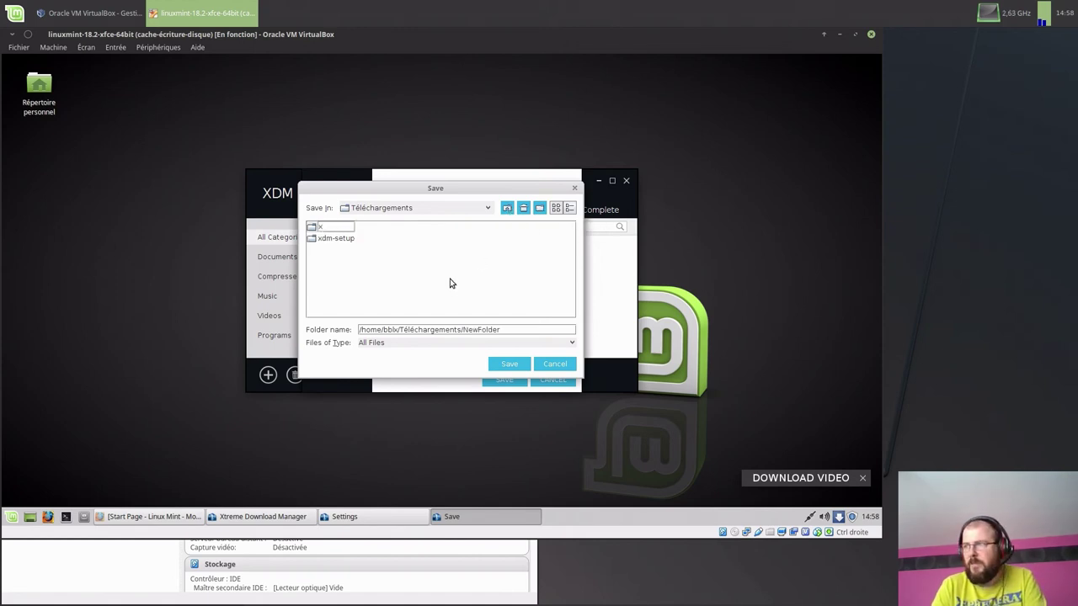
text(dm)
key(Return)
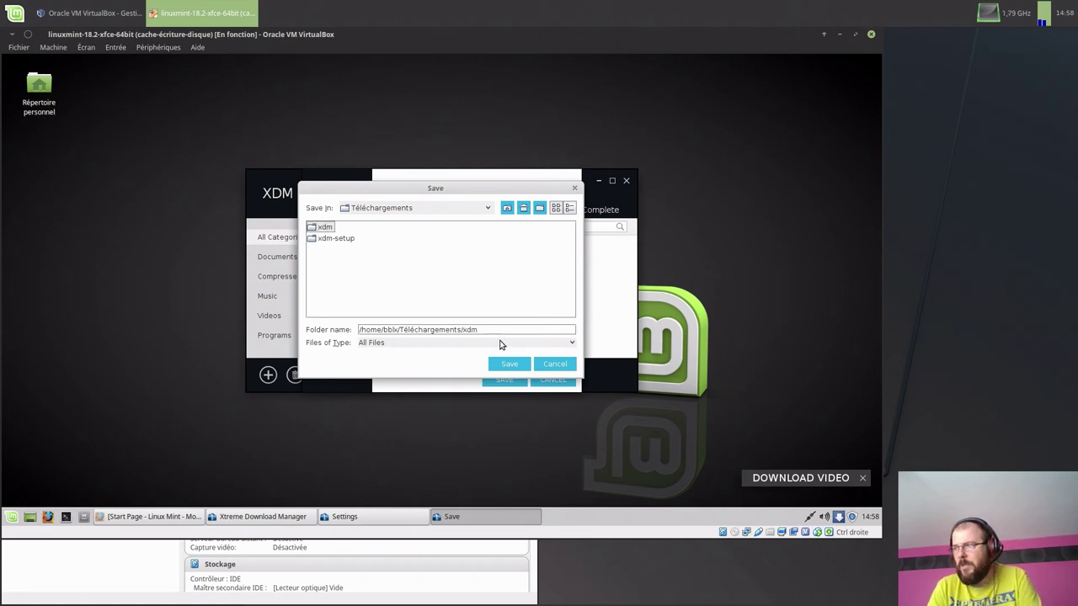
click(515, 368)
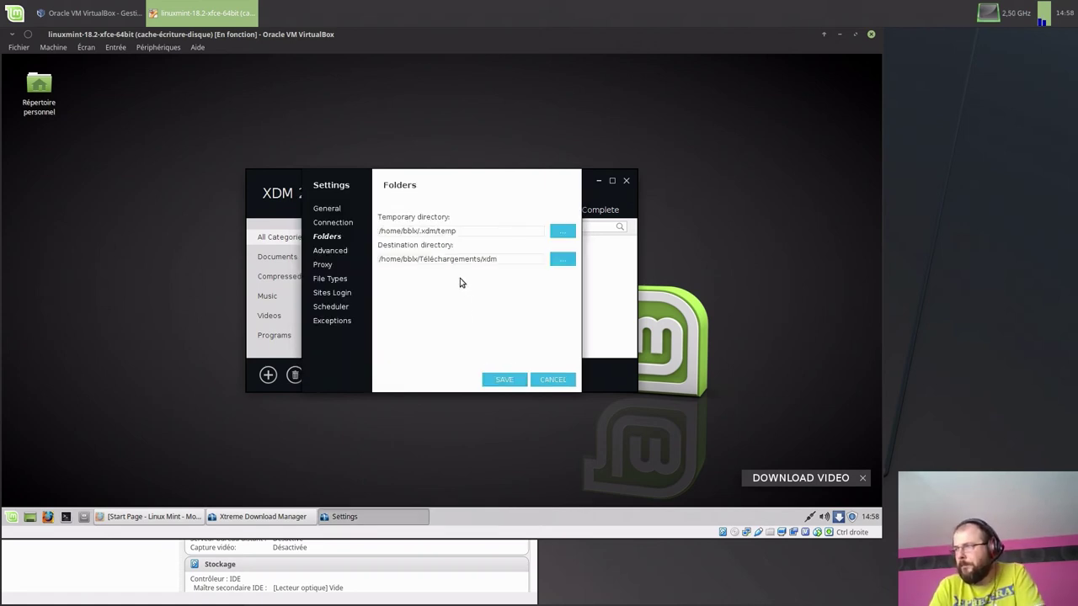
Review the Proxy, File Types, Sites Login, Scheduler and Exceptions settings, and save the XDM settings
click(324, 265)
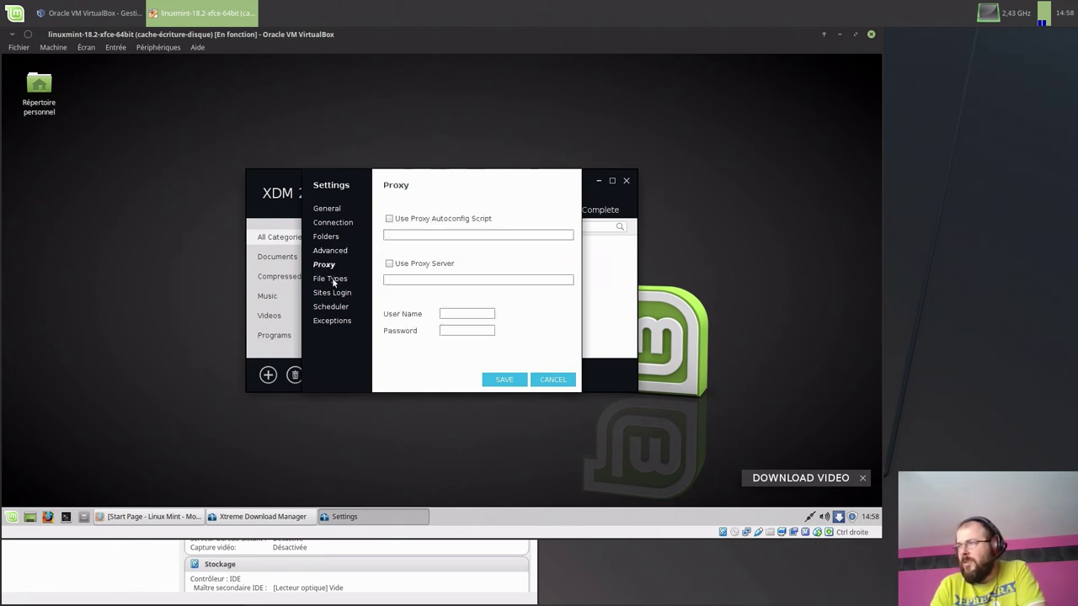
click(331, 279)
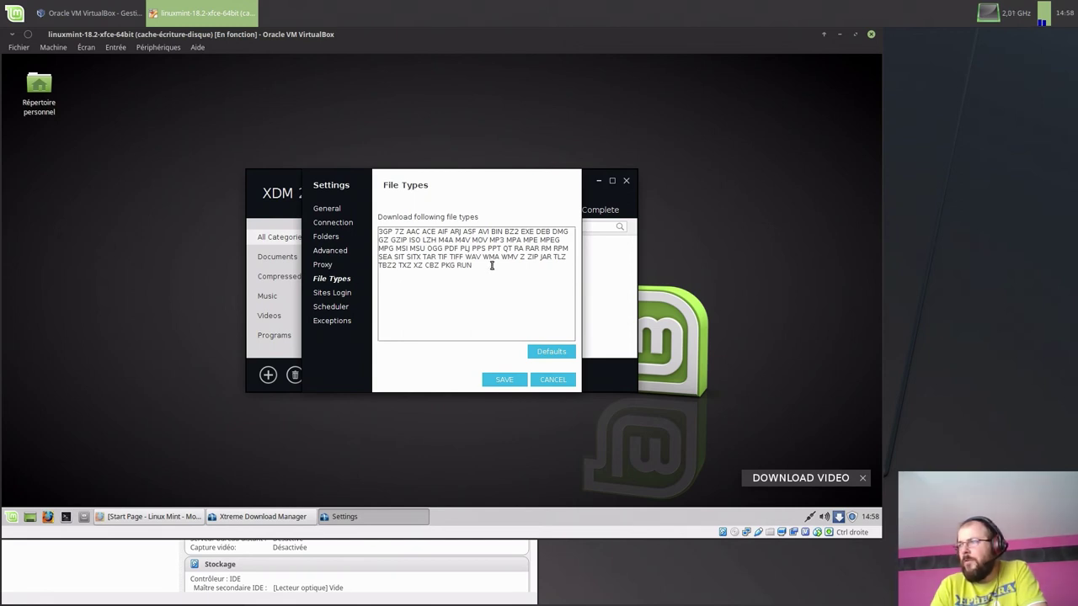
click(325, 293)
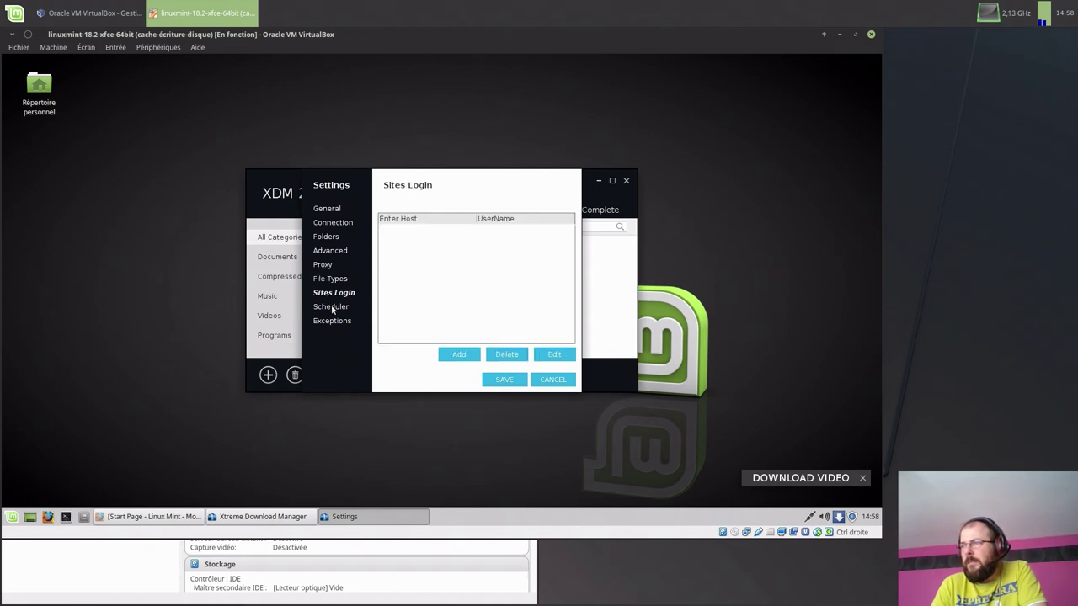
click(331, 308)
click(335, 321)
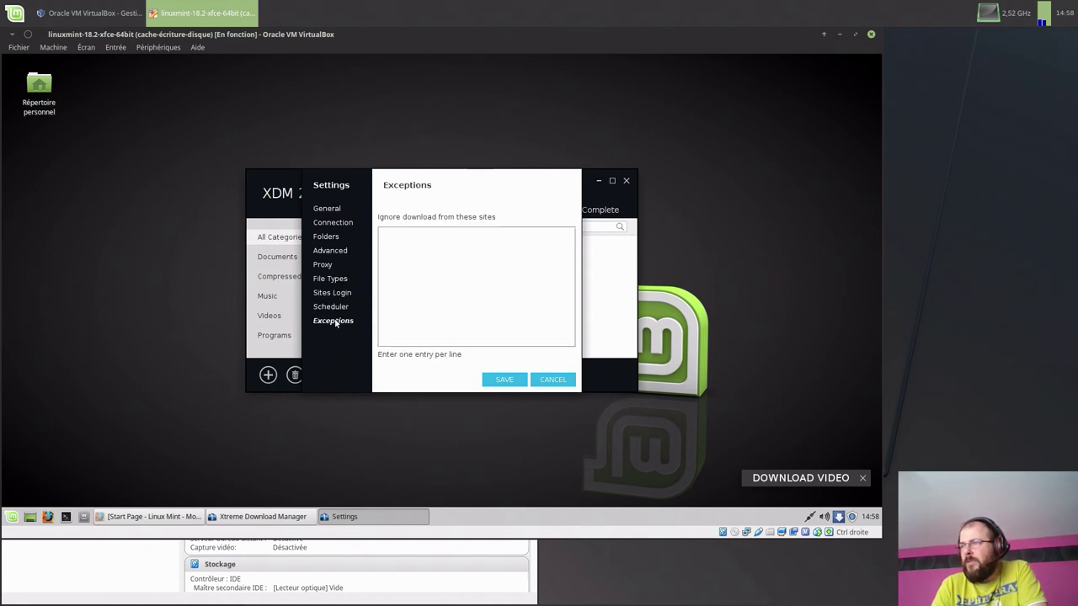
click(513, 378)
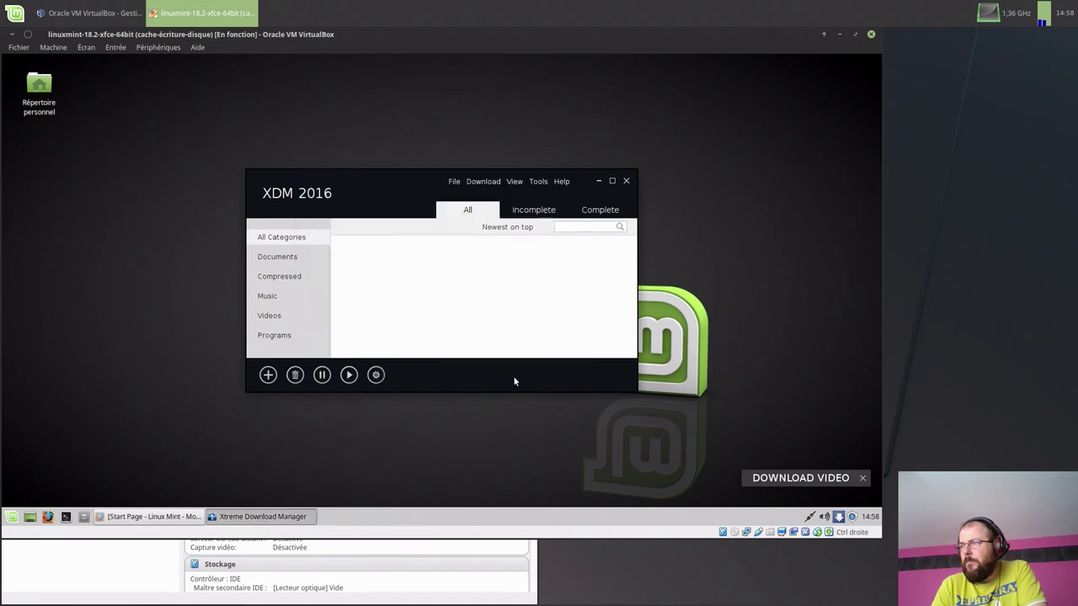
Examine the browser integration and speed limiter dialogs, closing each without changing anything
click(513, 181)
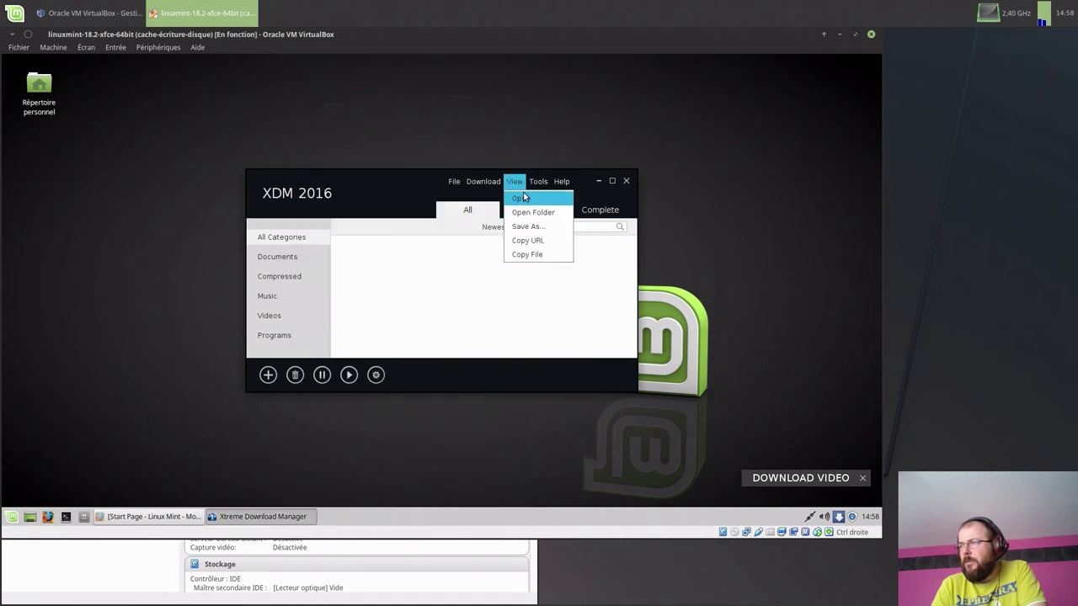
click(538, 197)
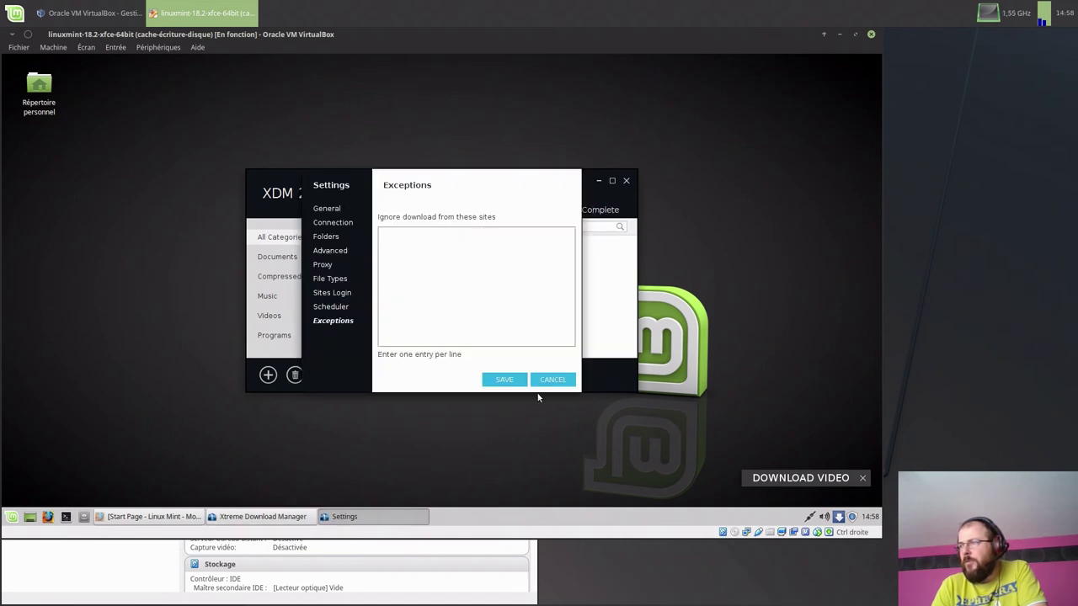
click(547, 381)
click(532, 183)
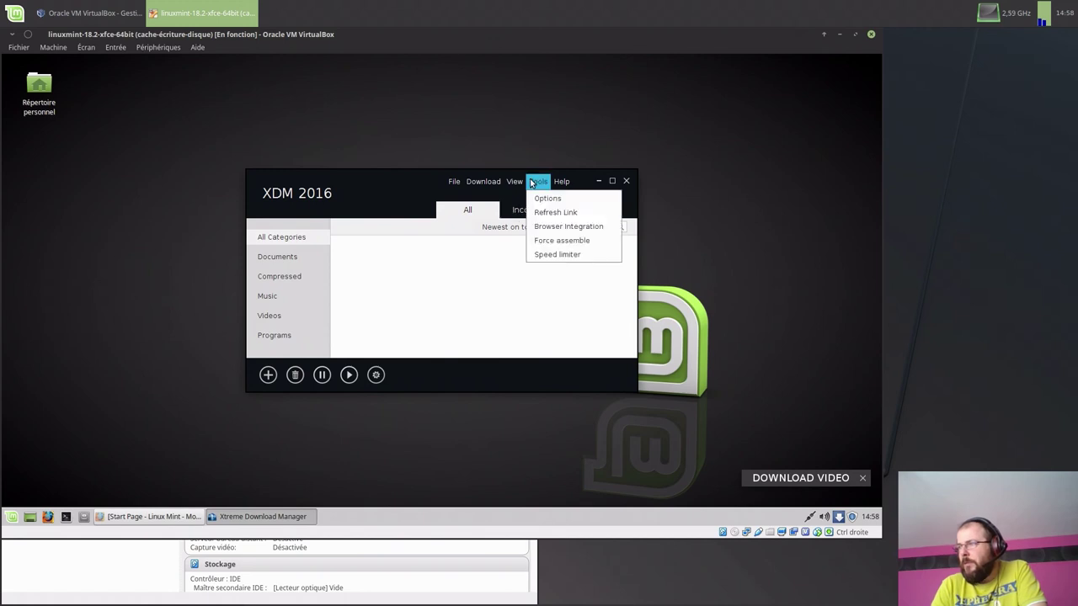
click(548, 228)
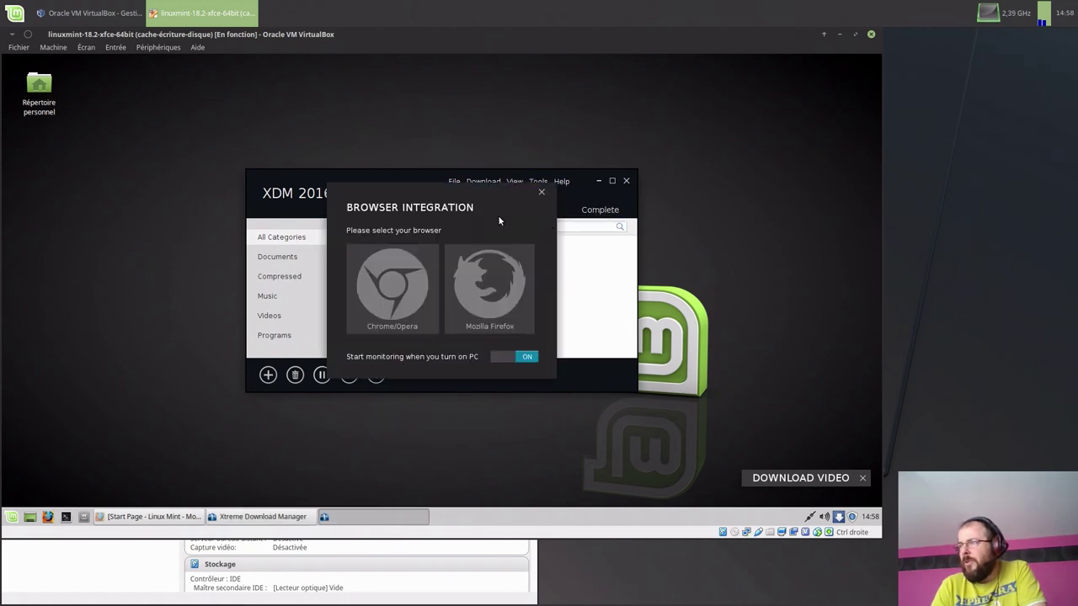
click(540, 194)
click(538, 185)
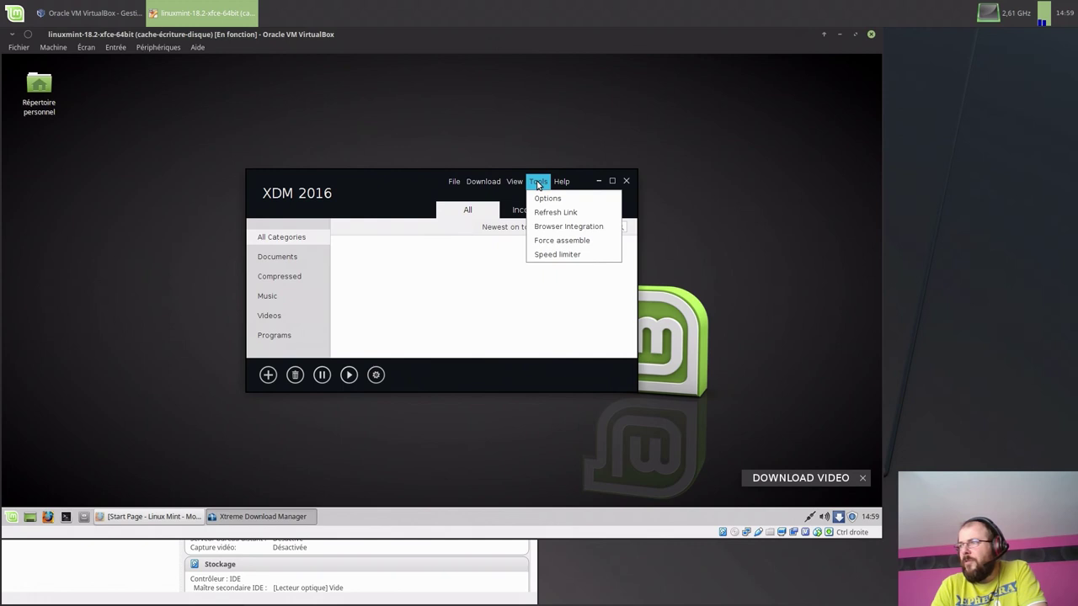
click(544, 255)
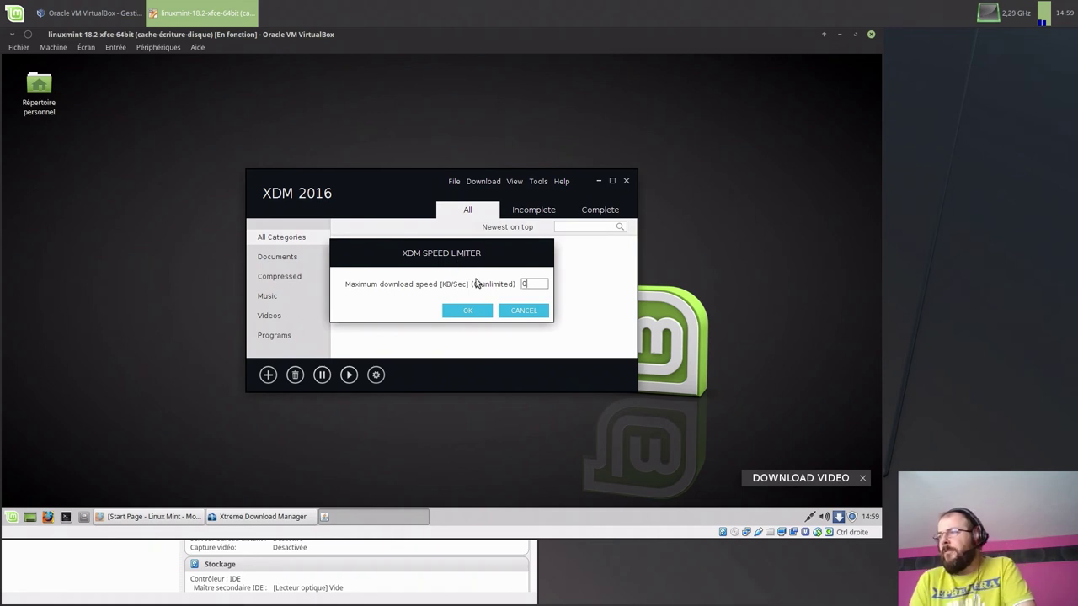
click(508, 312)
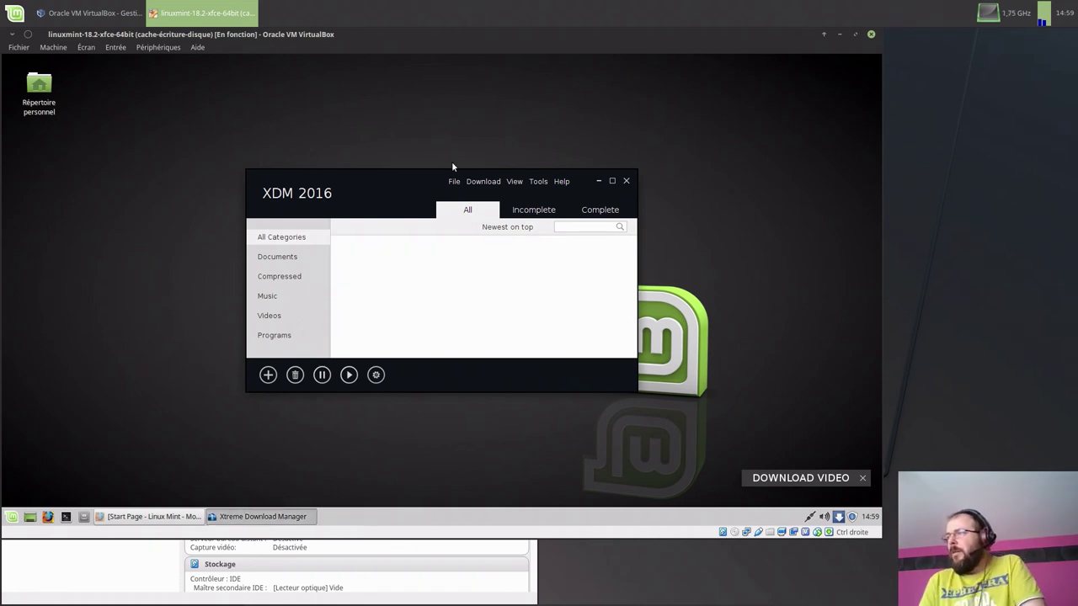
Switch to Firefox, search the web for "linux mint" from the start page, and open the Linux Mint main page
click(180, 514)
click(331, 207)
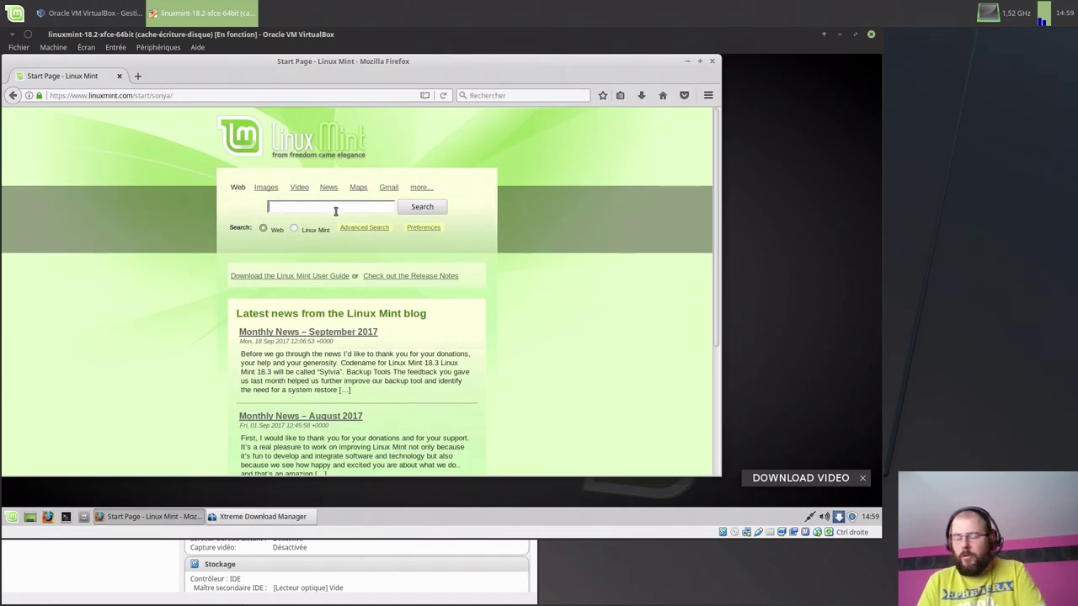
text(linux)
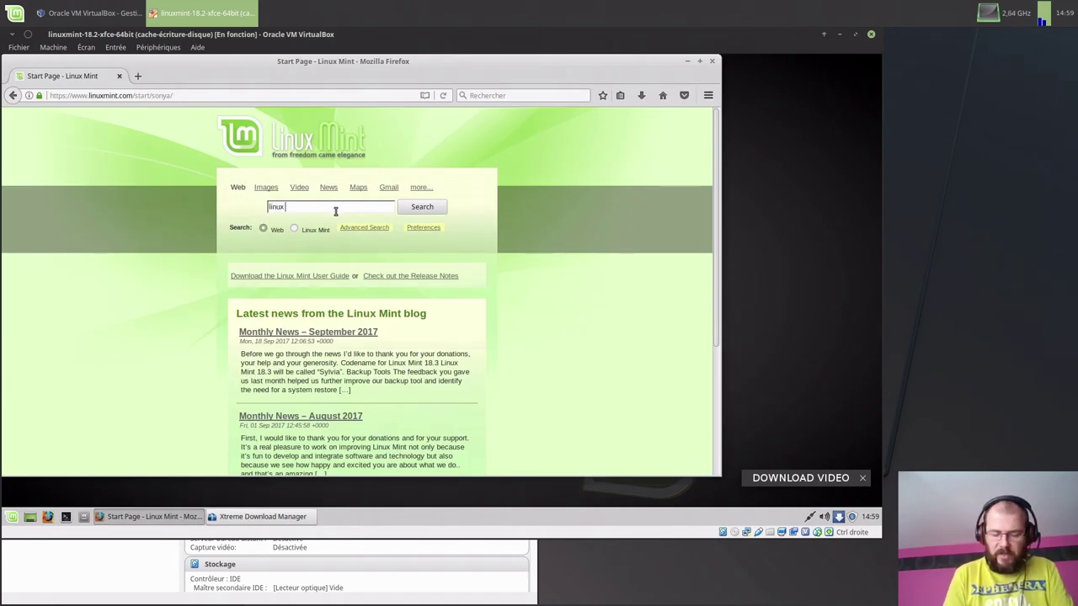
text( mint)
key(Return)
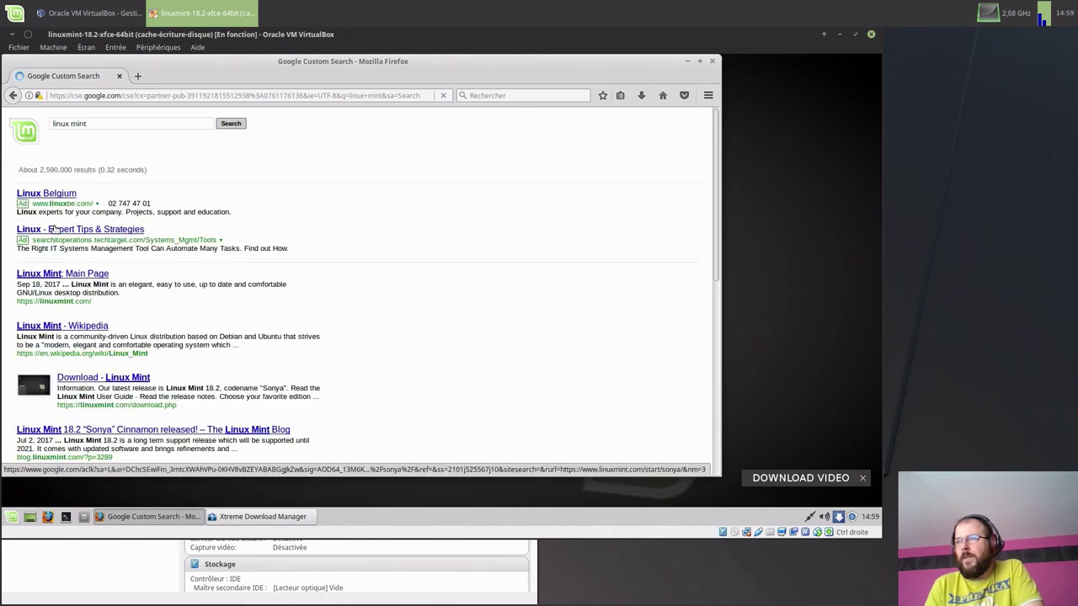
click(80, 274)
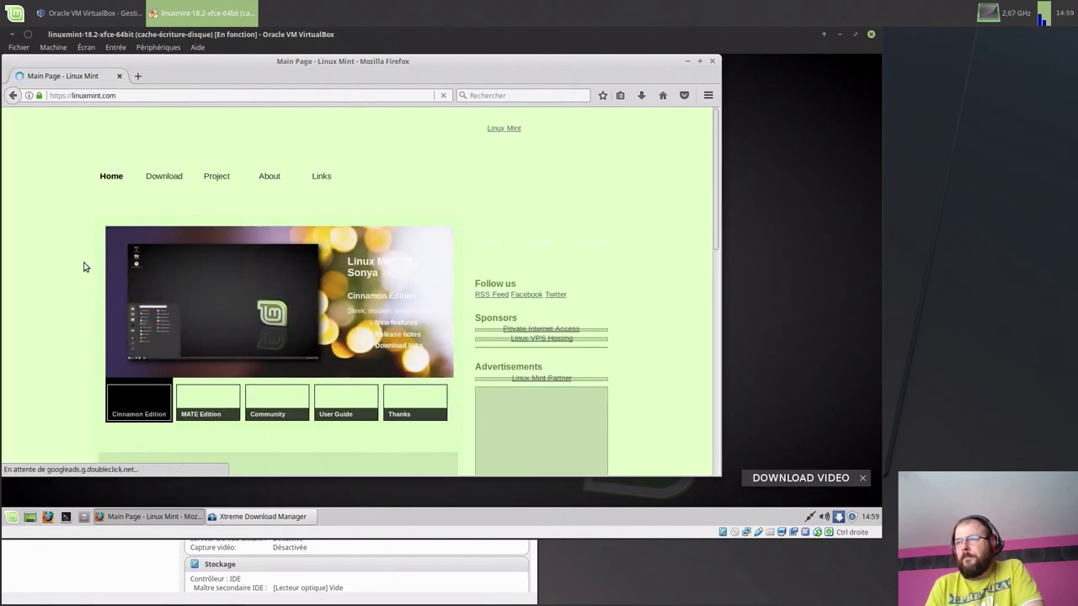
Find the Linux Mint 18.2 Cinnamon 64-bit edition's BotHelp.net mirror in Germany and start downloading linuxmint-18.2-cinnamon-64bit.iso with XDM
click(173, 178)
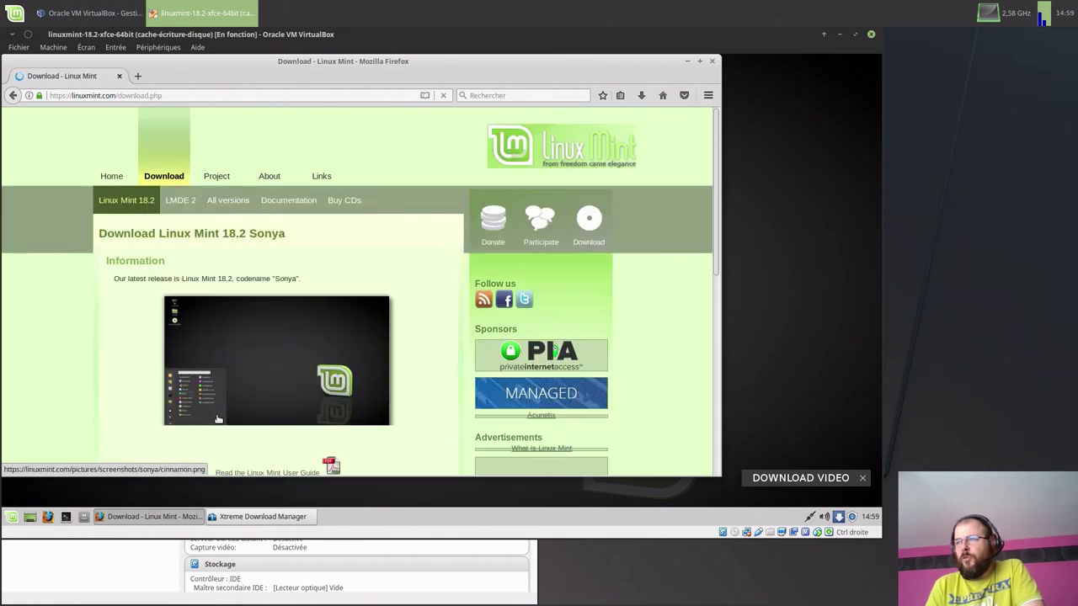
scroll(215, 415, down, 4)
click(216, 340)
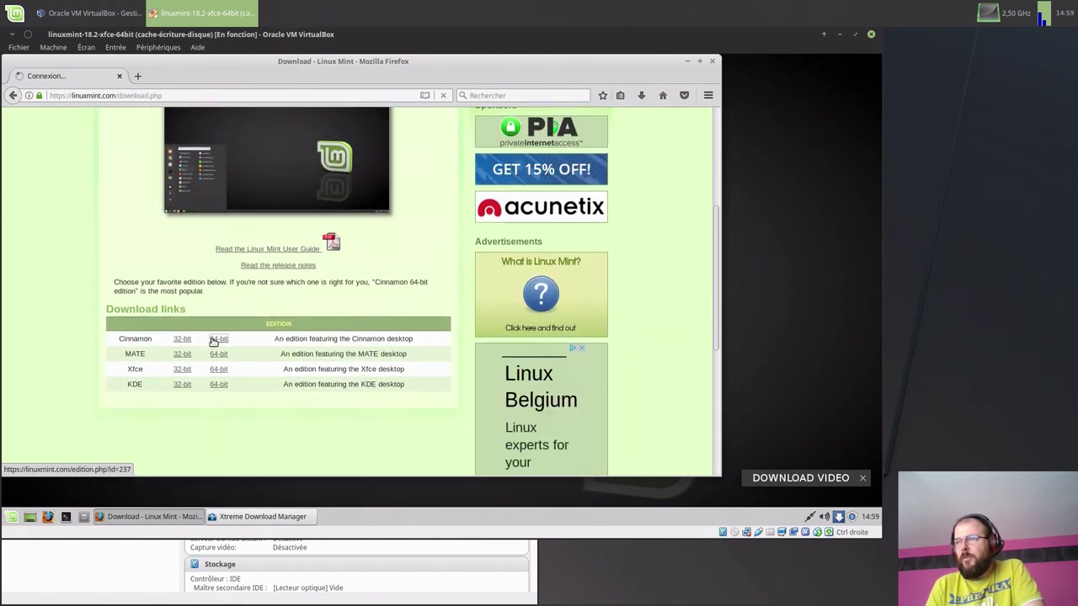
scroll(219, 358, down, 12)
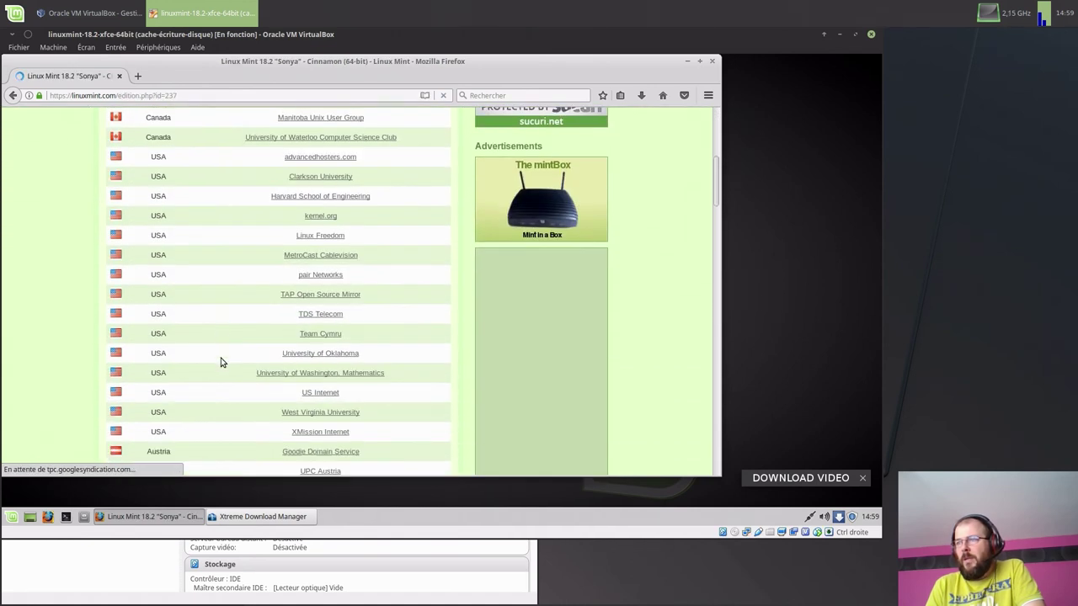
scroll(220, 362, down, 4)
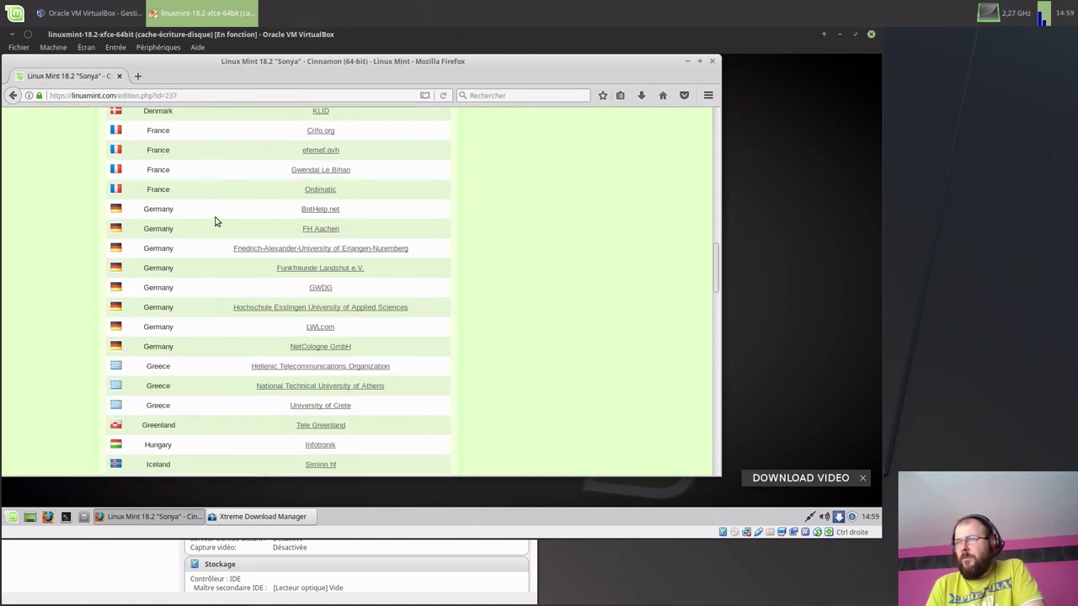
click(317, 210)
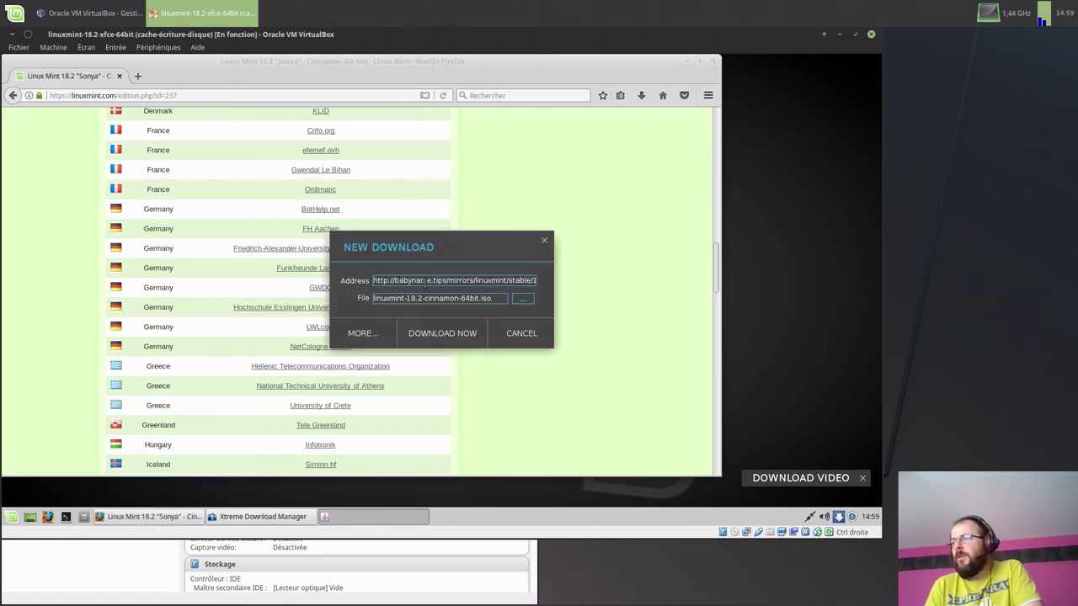
click(440, 335)
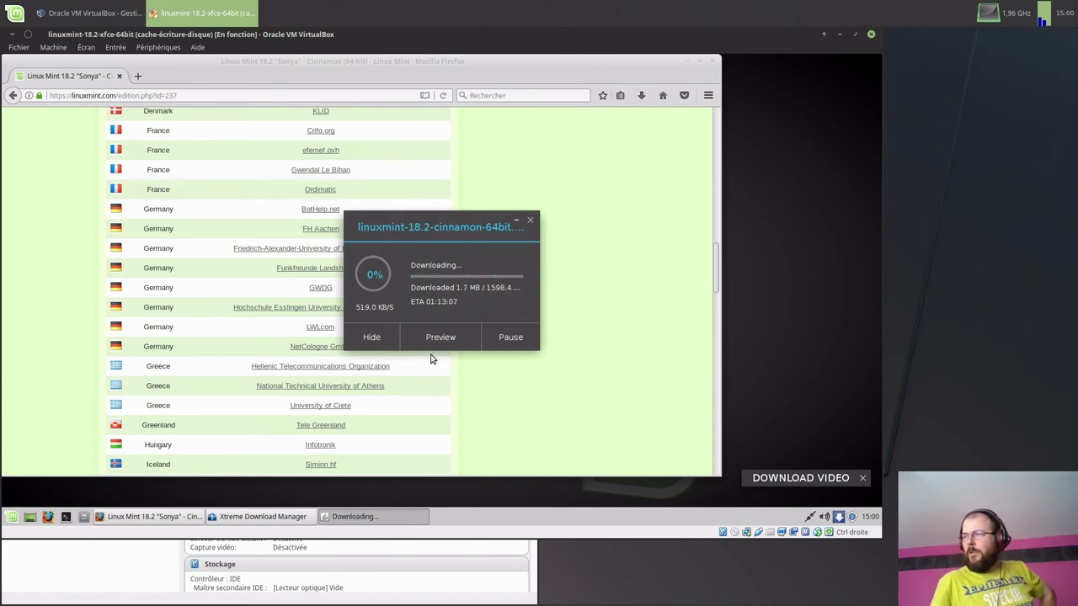
Hide the download progress window, minimize Firefox, and maximize the main XDM window
click(377, 341)
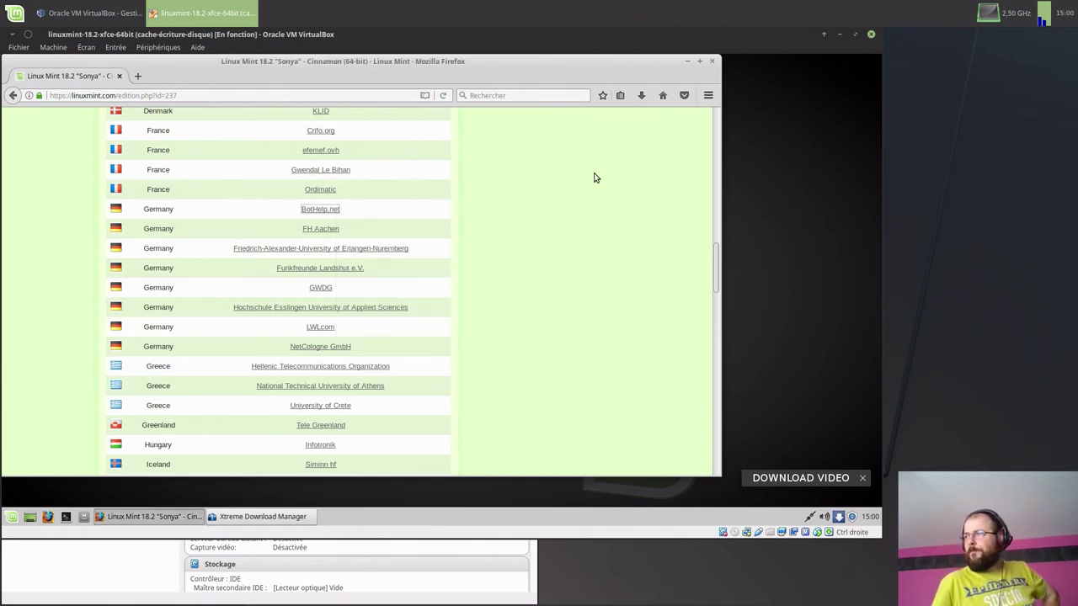
click(687, 62)
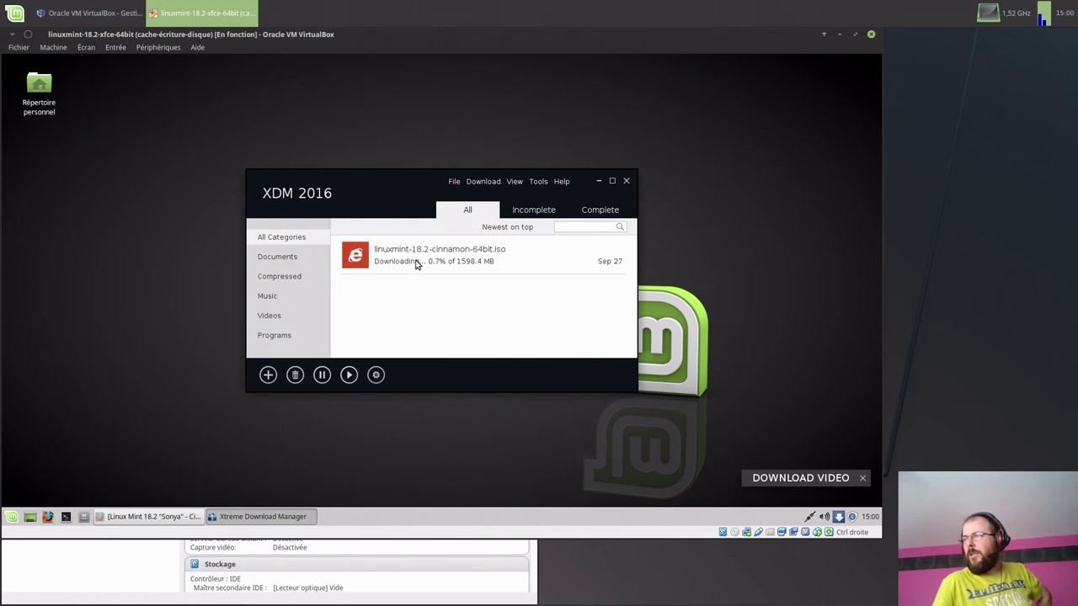
click(612, 181)
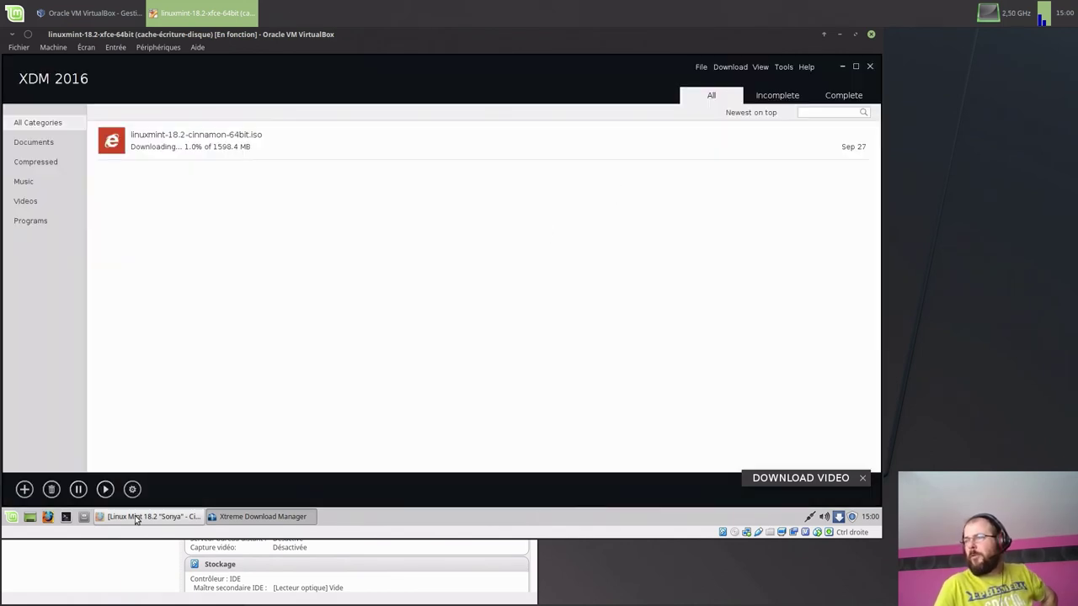
Show the progress window of the linuxmint-18.2-cinnamon-64bit.iso download and pause the download from it
click(245, 145)
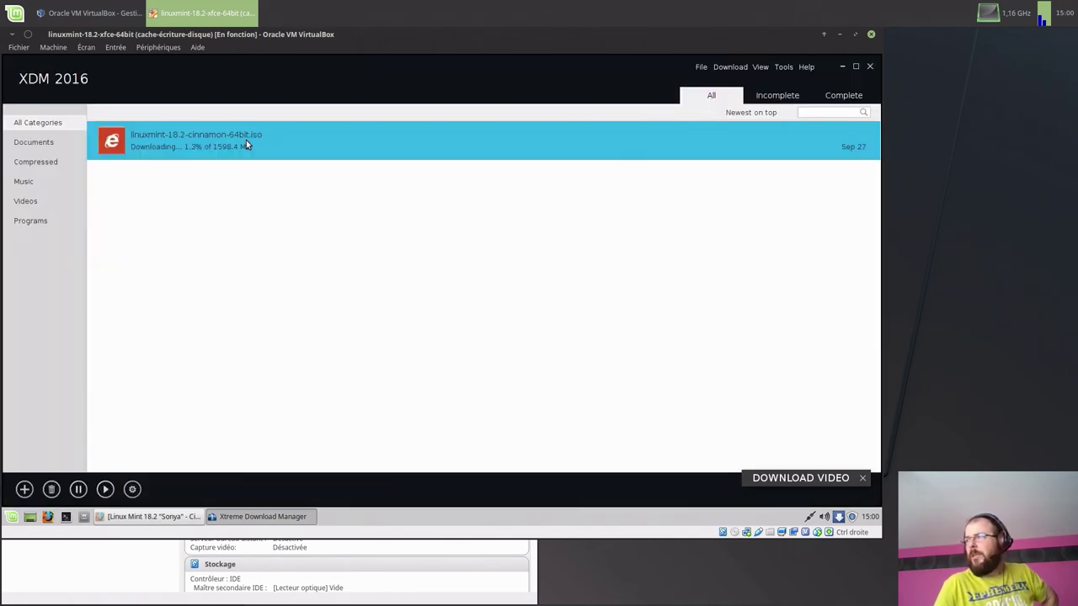
right_click(248, 138)
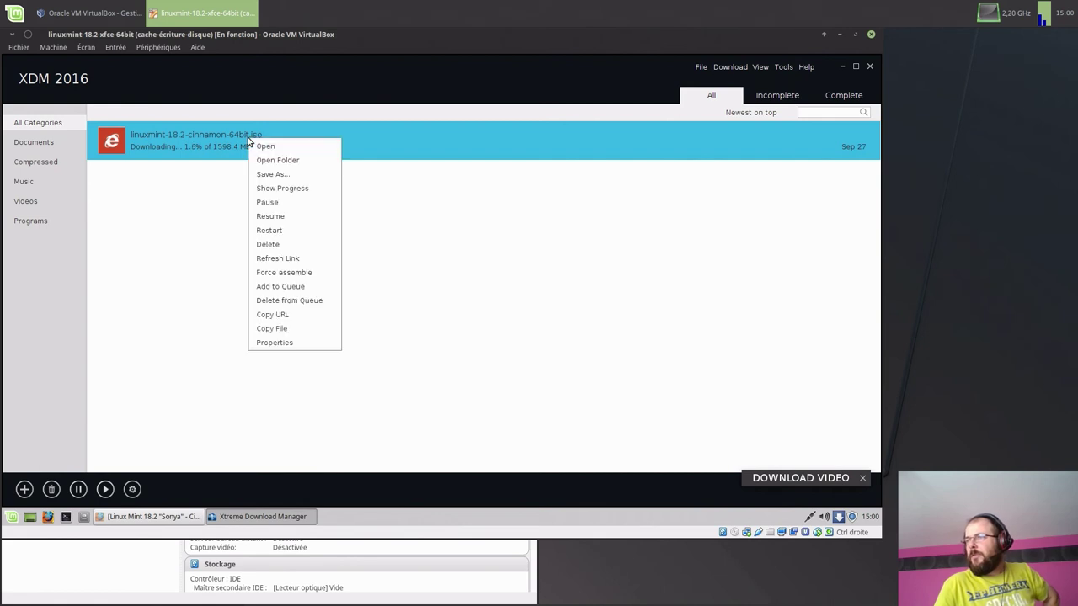
click(281, 187)
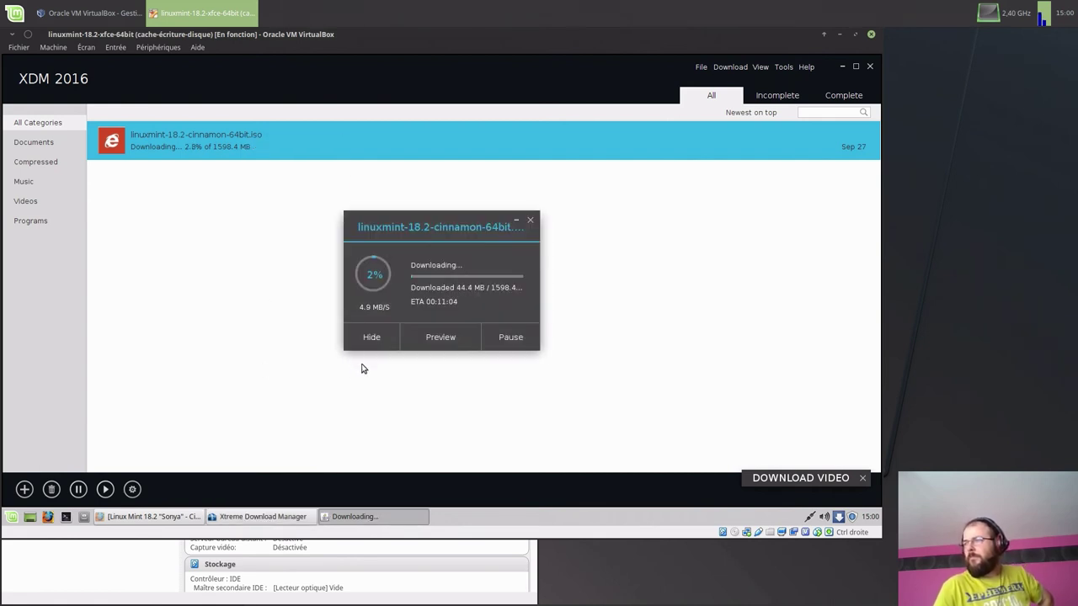
click(521, 336)
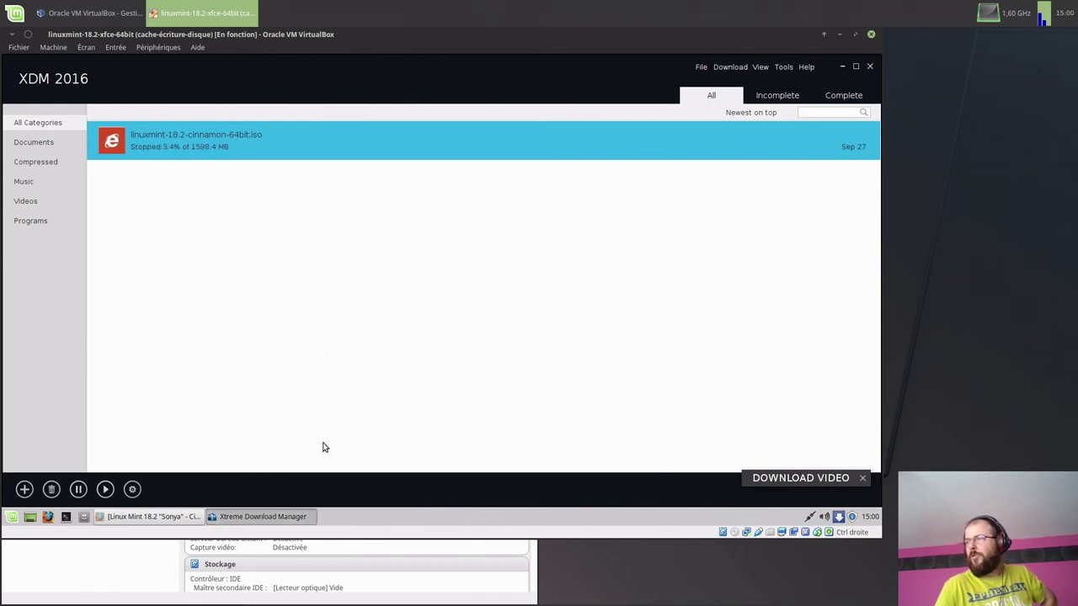
Resume the paused Linux Mint ISO download and minimize the main XDM window
right_click(252, 145)
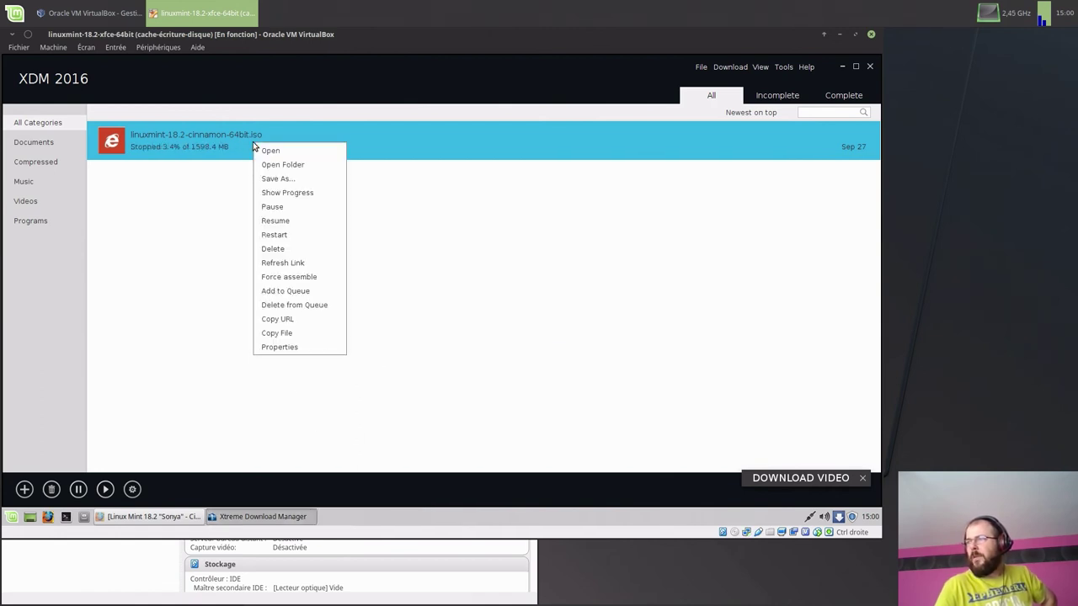
click(271, 224)
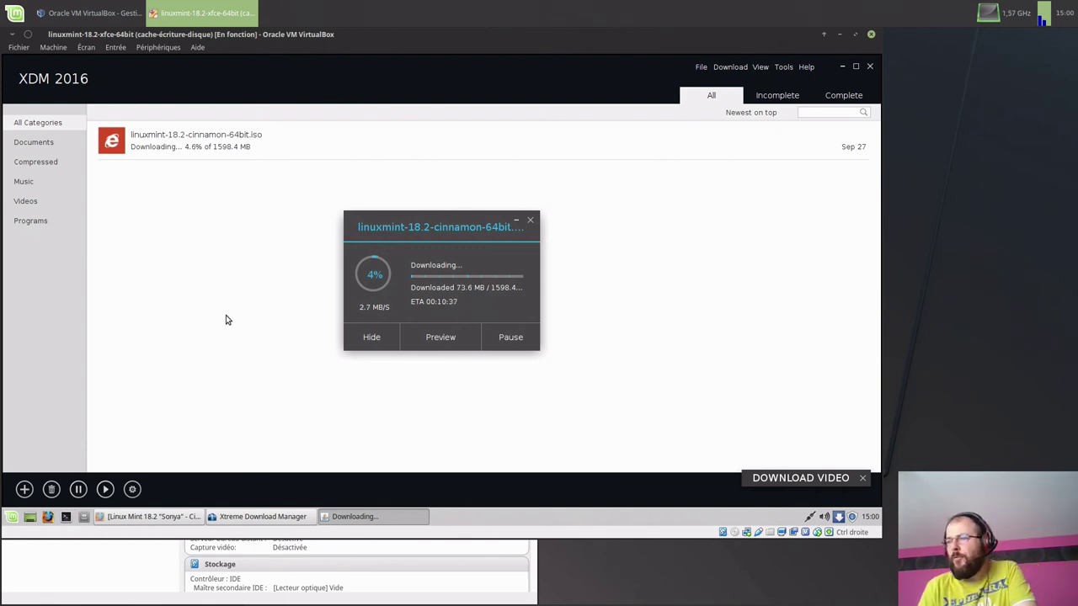
click(217, 517)
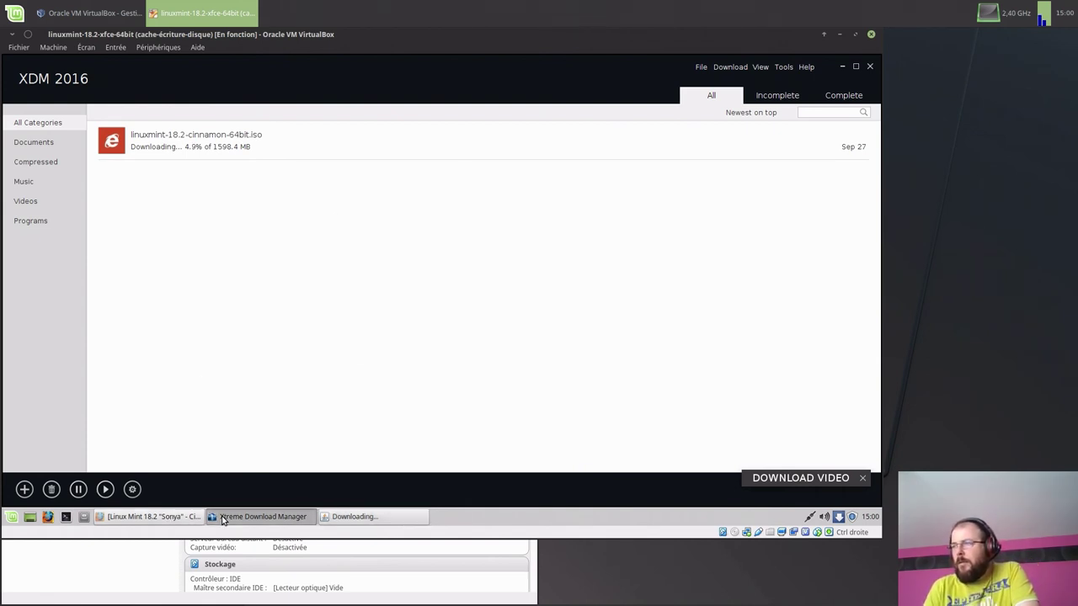
click(217, 517)
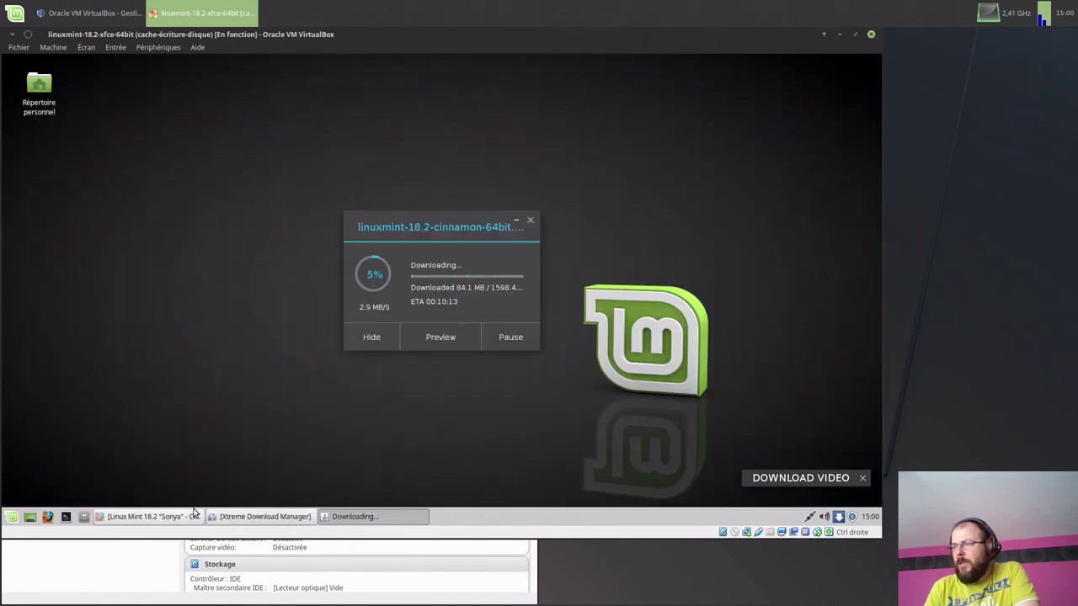
Close Firefox, bring the download progress window back, and move it slightly toward the desktop's upper-left corner
click(334, 516)
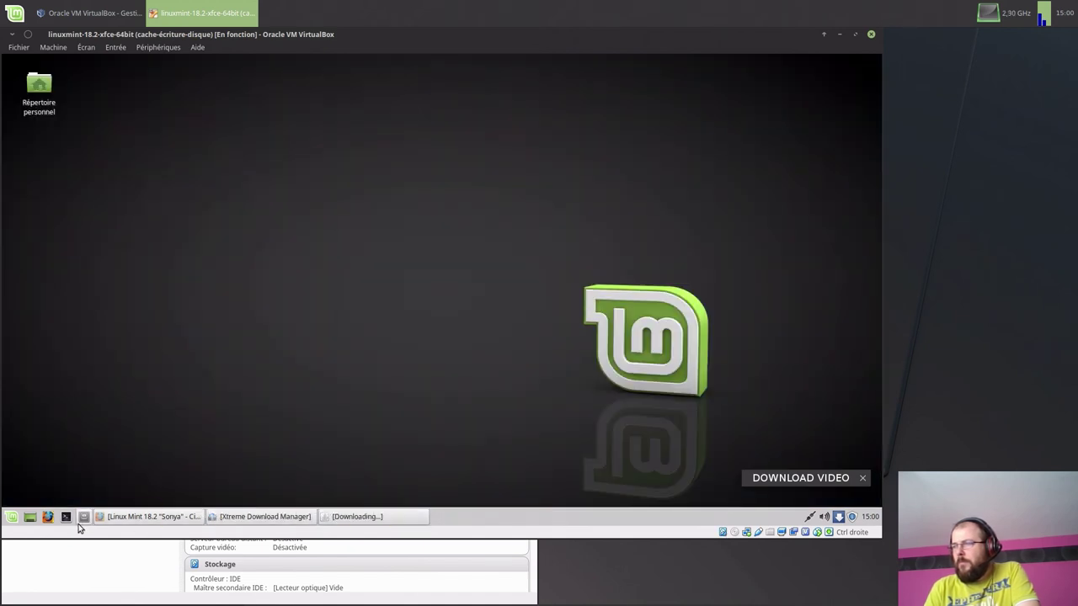
click(103, 519)
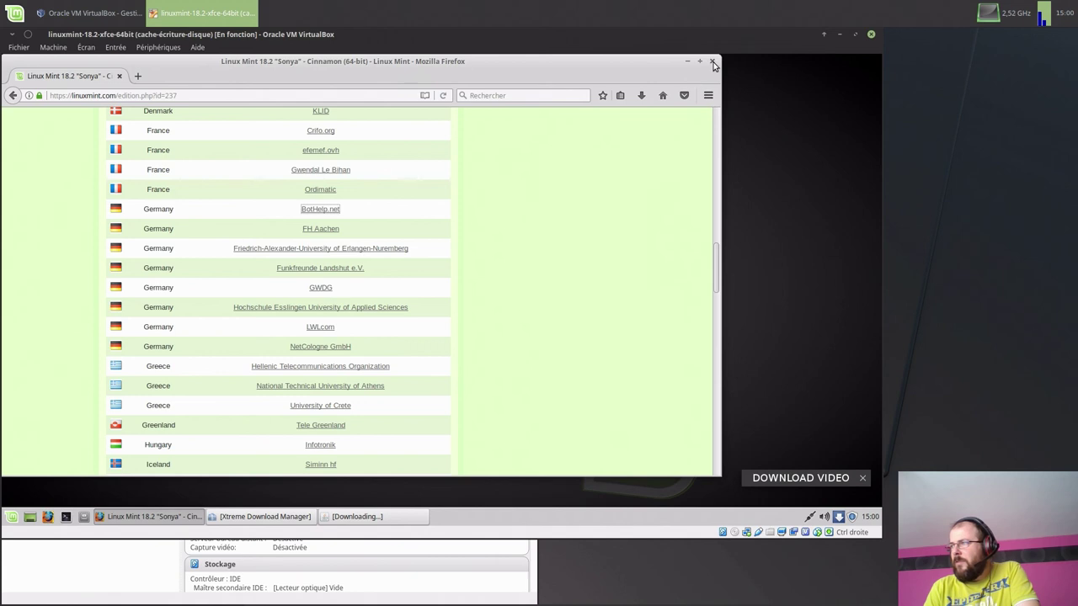
click(714, 65)
click(240, 517)
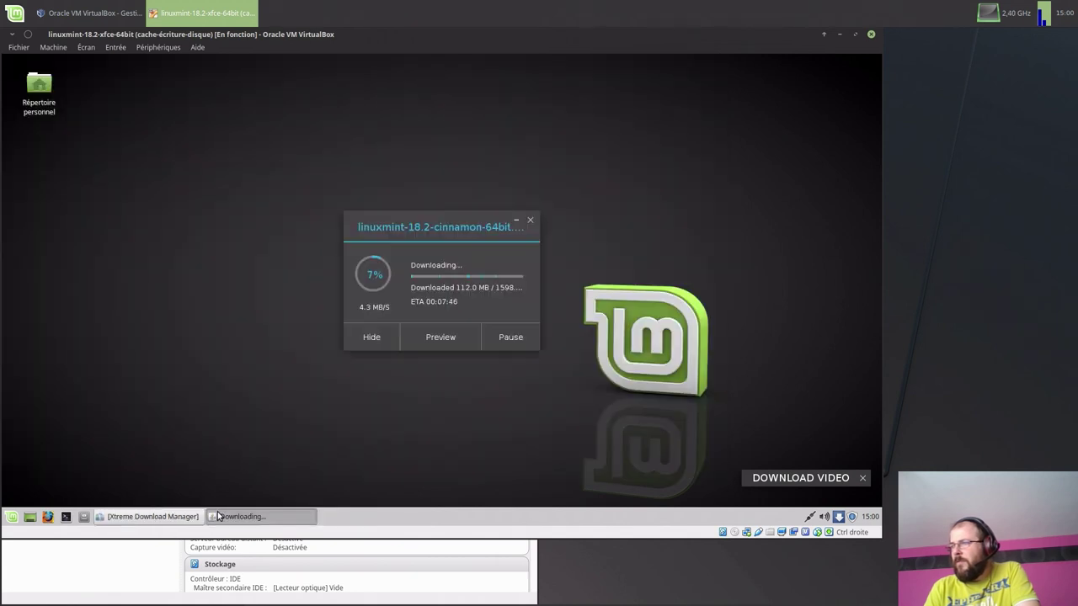
drag(412, 226, 361, 193)
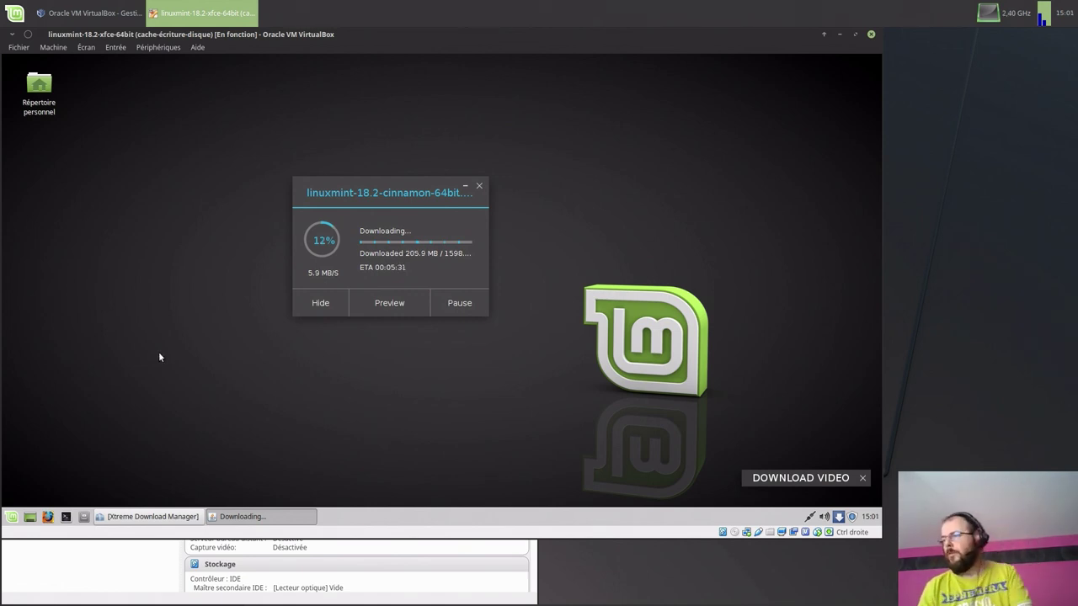
Restore the main XDM window, open the New Download dialog to view it, and close it without adding a download
click(172, 516)
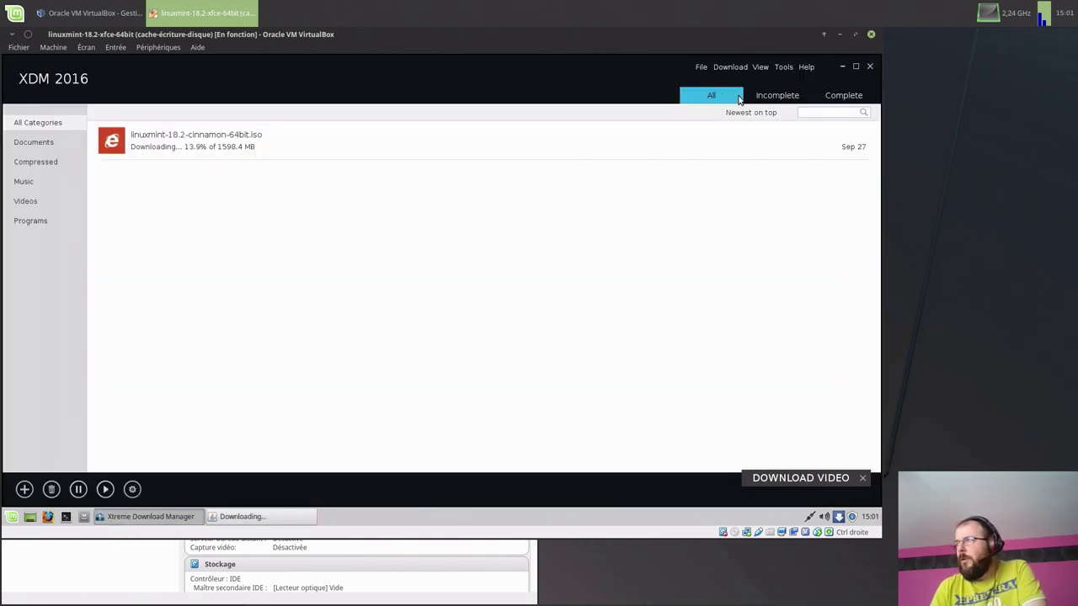
right_click(175, 192)
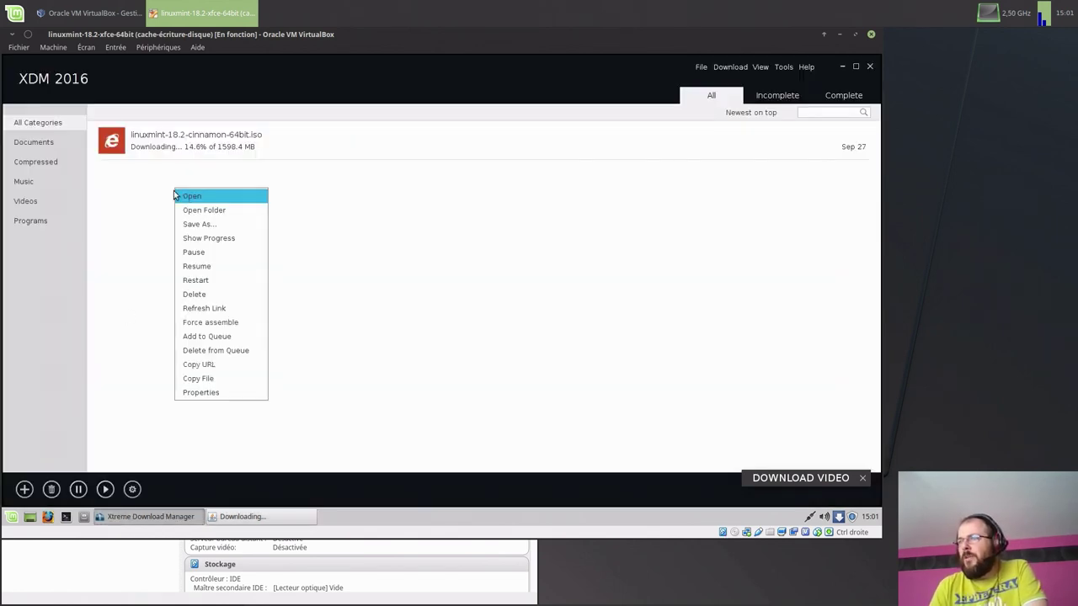
click(148, 194)
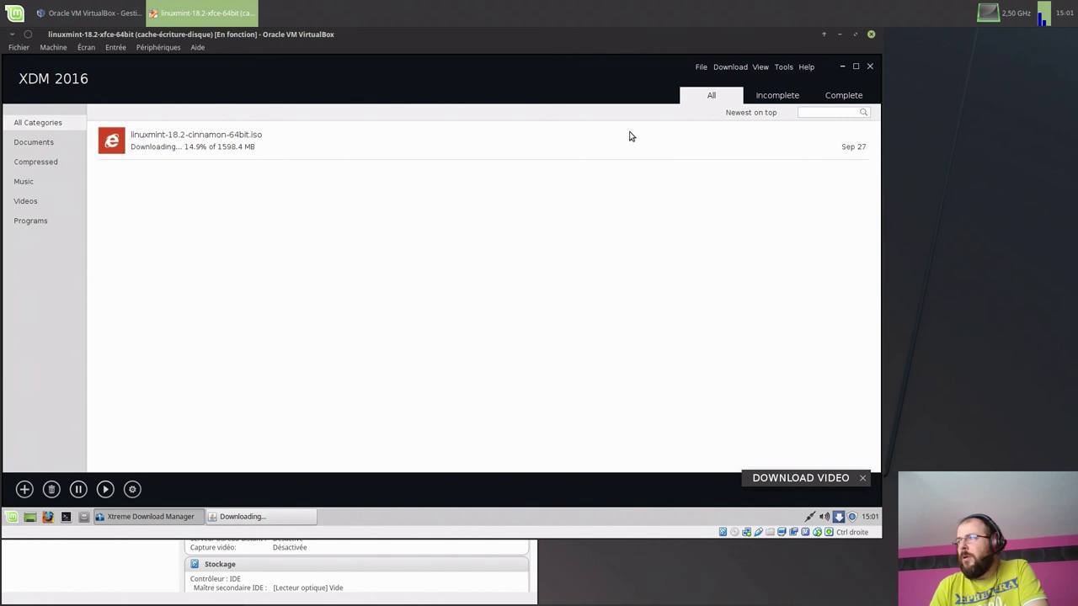
click(703, 69)
click(708, 88)
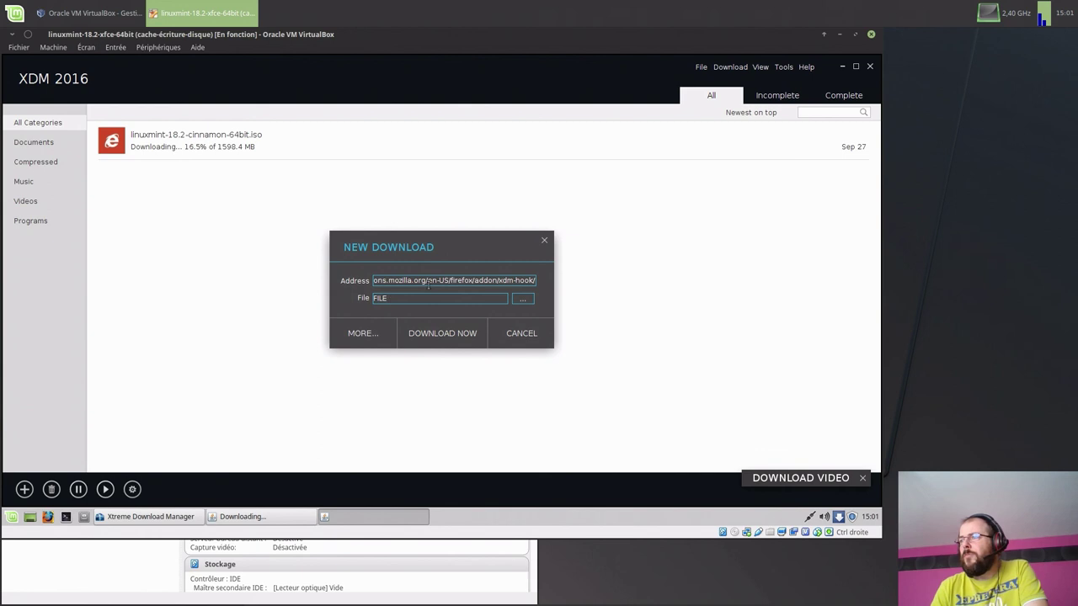
click(544, 242)
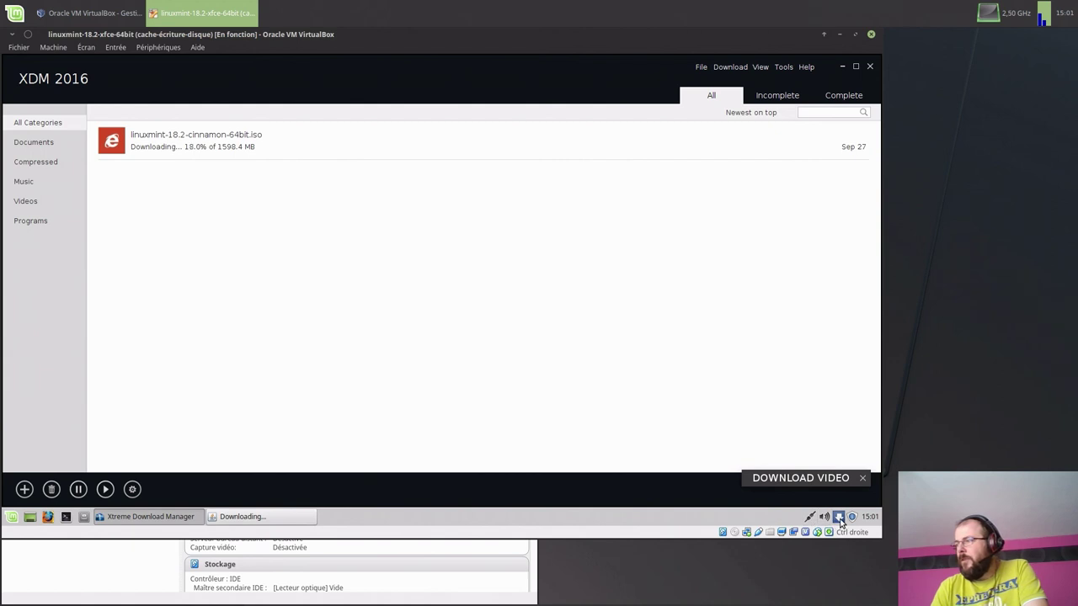
Dismiss the Download Video pop-up, and close the main XDM window and reopen it from the system tray
click(862, 477)
click(839, 518)
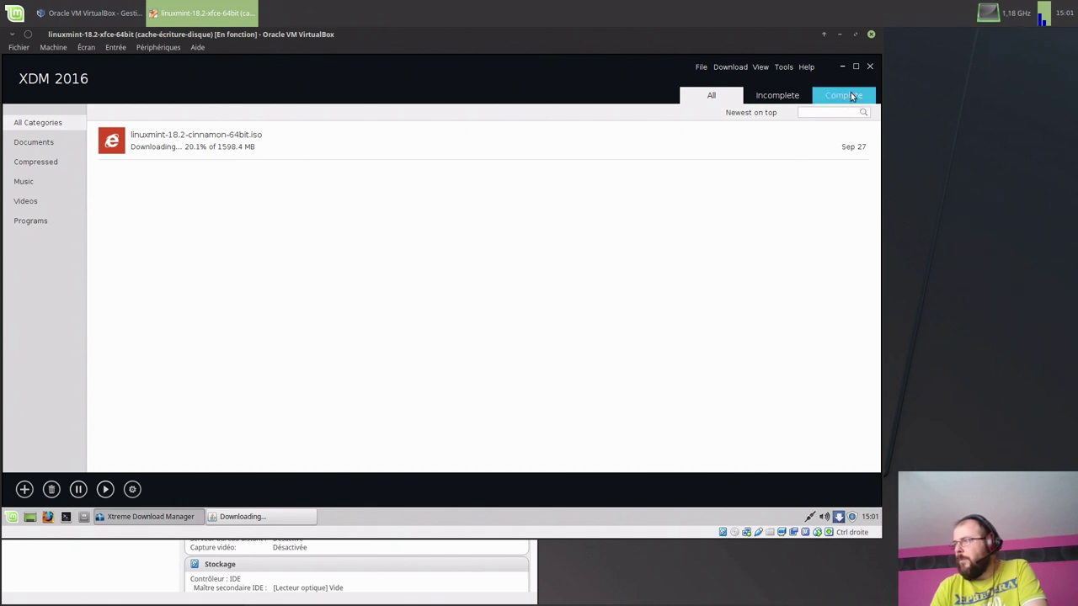
click(869, 67)
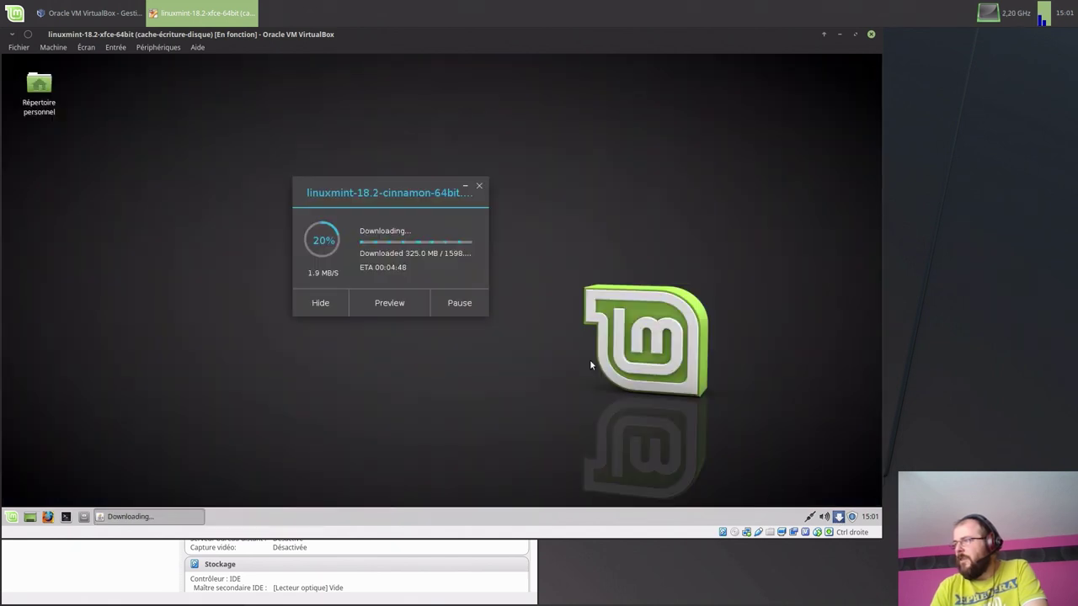
click(838, 517)
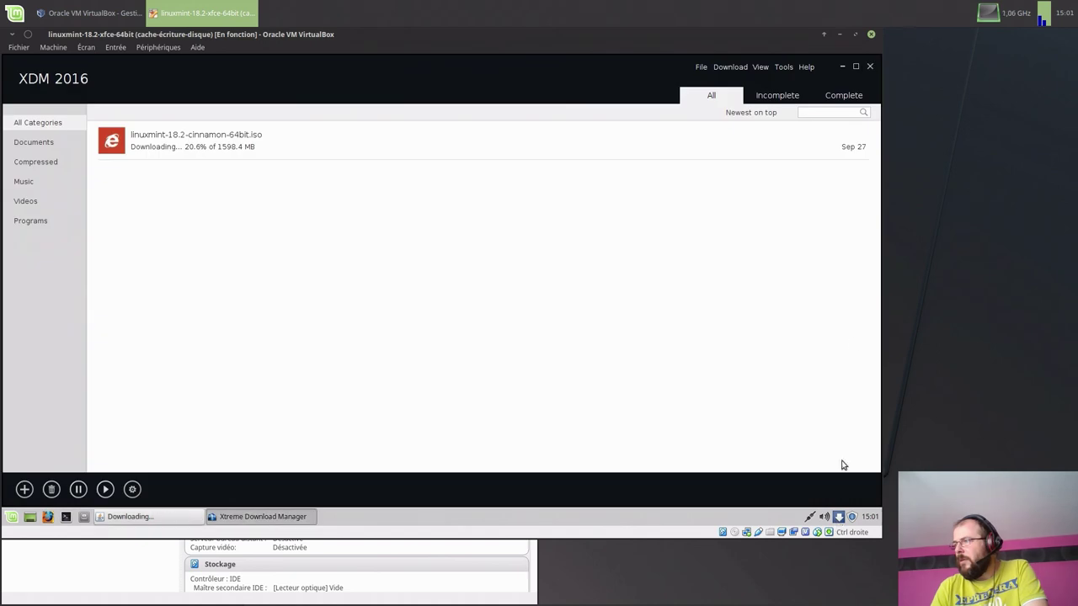
Hide the download progress window and close the main XDM window, reopening it from the system tray while the ISO downloads in the background
click(869, 68)
click(839, 517)
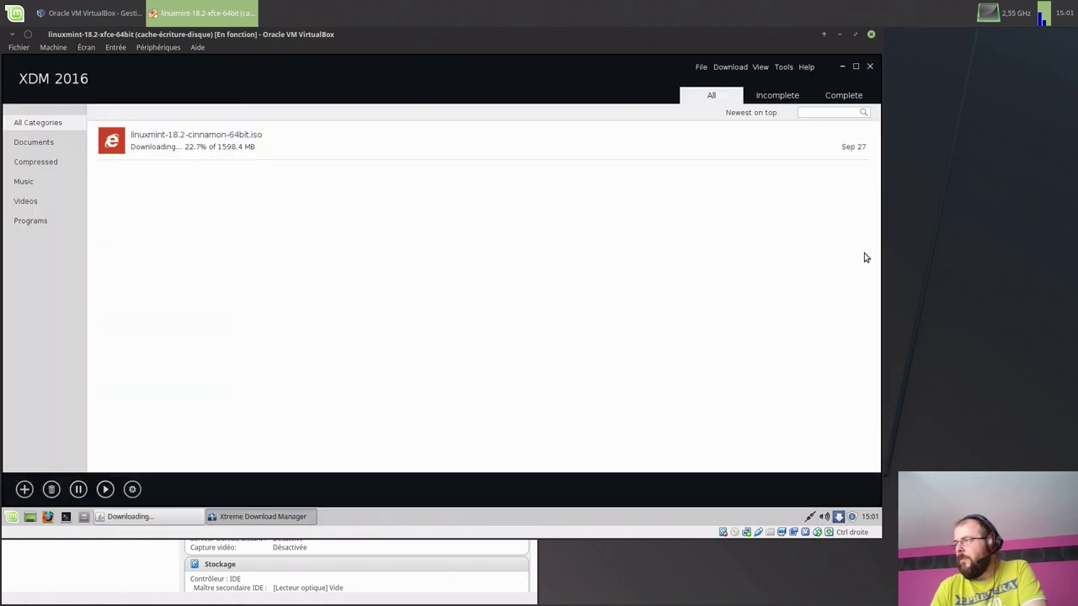
click(869, 67)
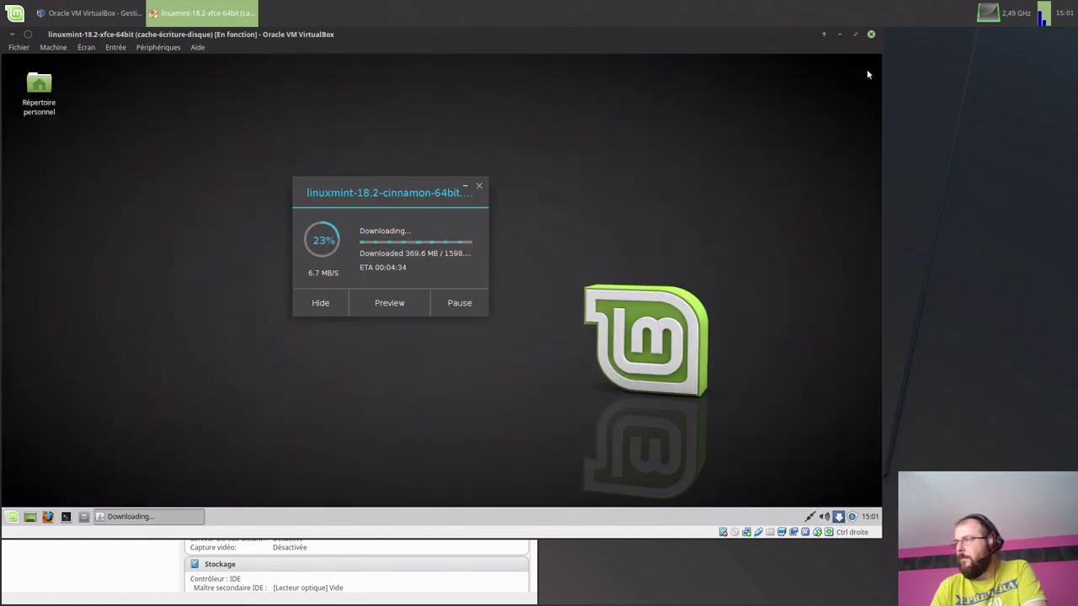
click(310, 299)
click(839, 519)
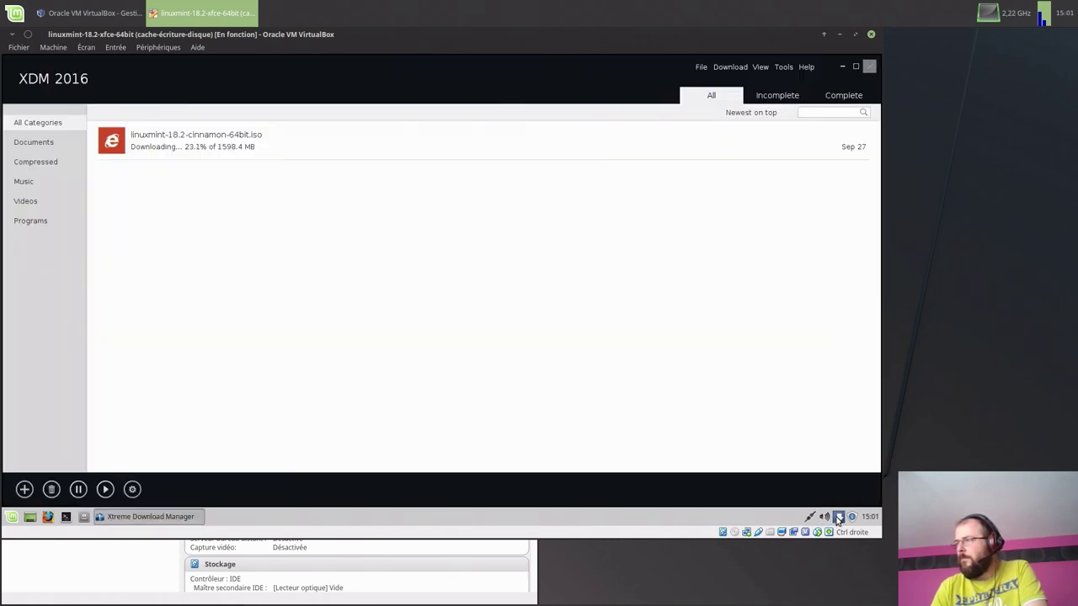